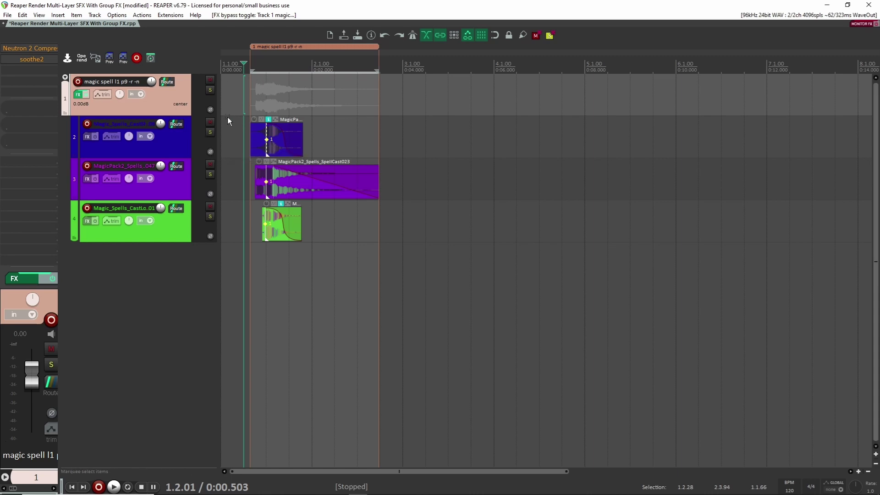
# Play the layered spell dry, then through the folder track's Neutron 2 Compressor.
pyautogui.press('space')
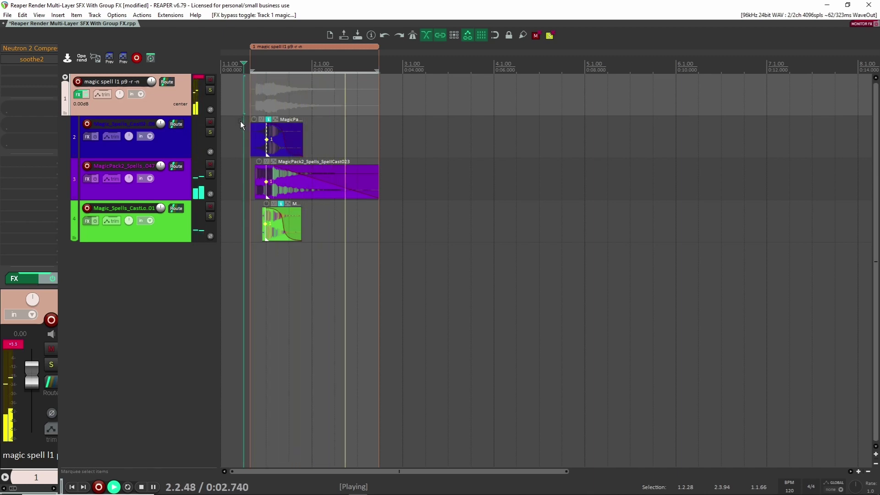
pyautogui.press('space')
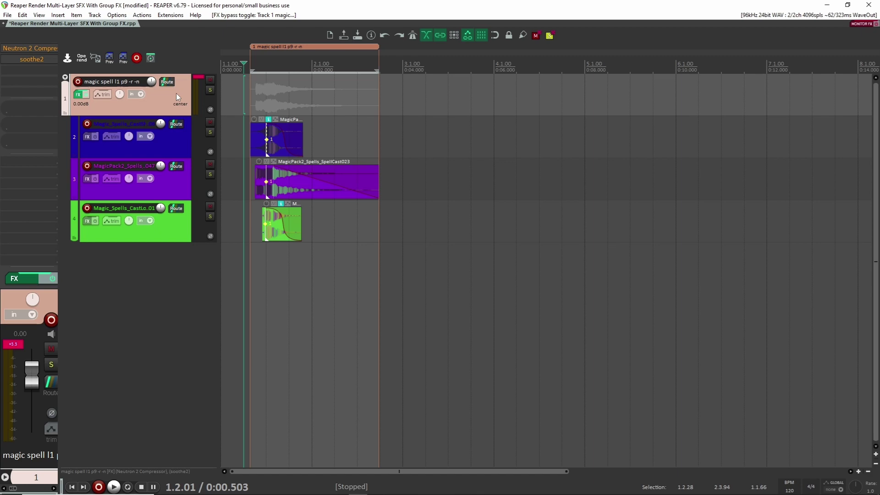
pyautogui.click(29, 48)
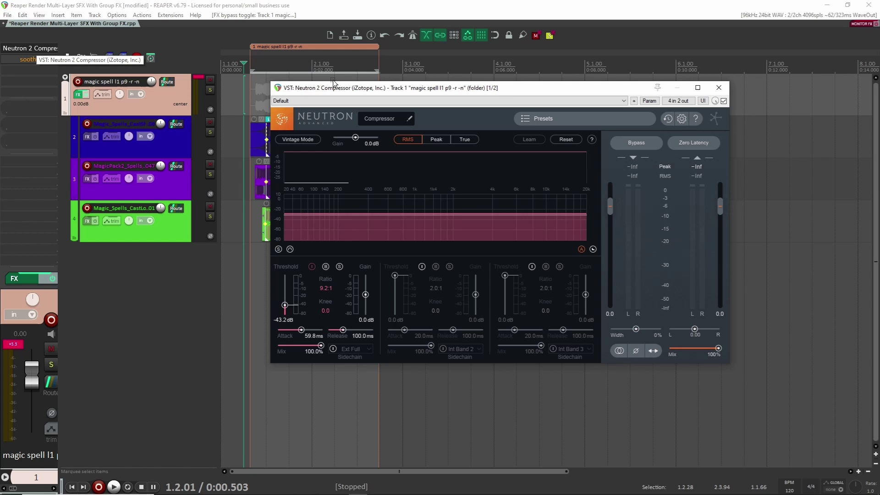
pyautogui.moveTo(333, 84); pyautogui.dragTo(457, 64)
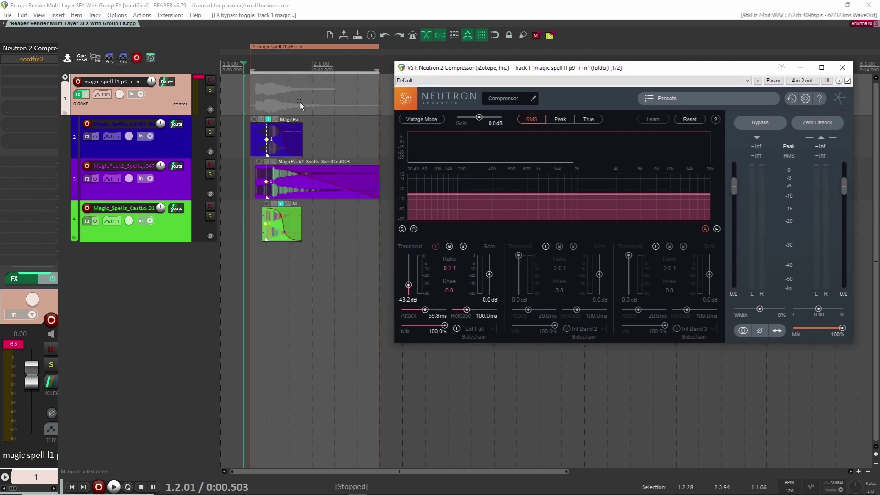
pyautogui.press('space')
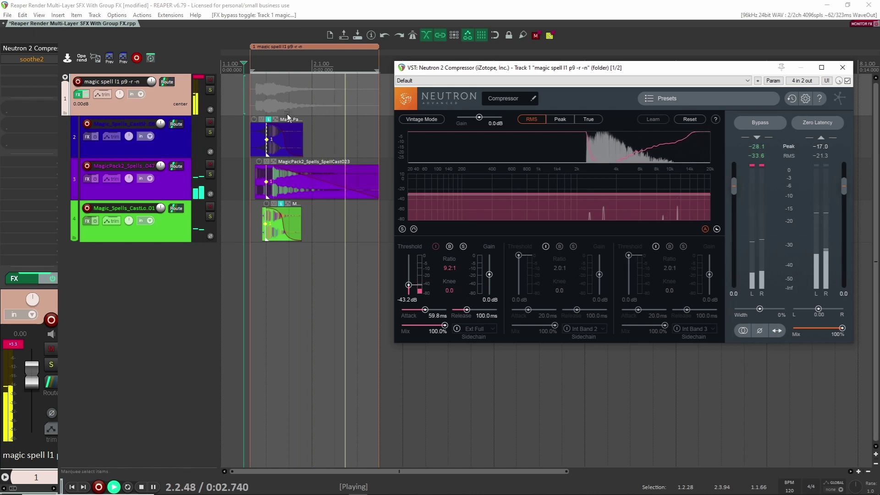
pyautogui.press('space')
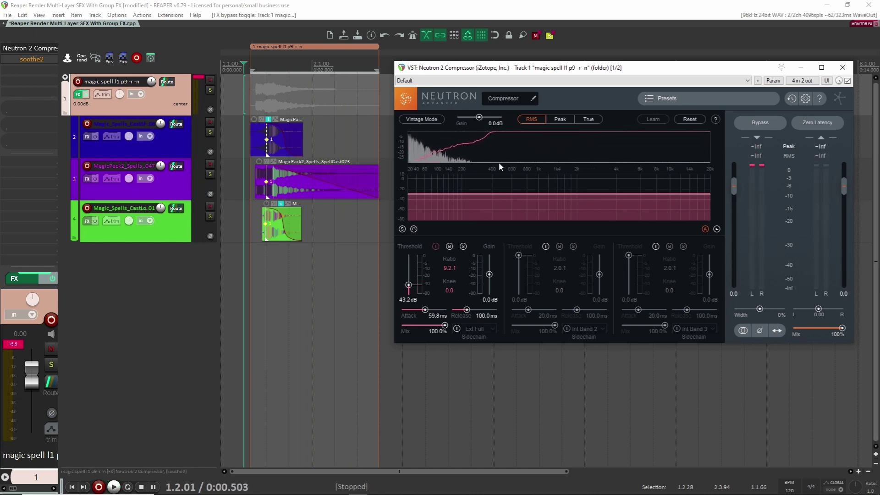
# Audition the spell through soothe2, then close both plugin windows.
pyautogui.click(31, 60)
pyautogui.doubleClick(31, 61)
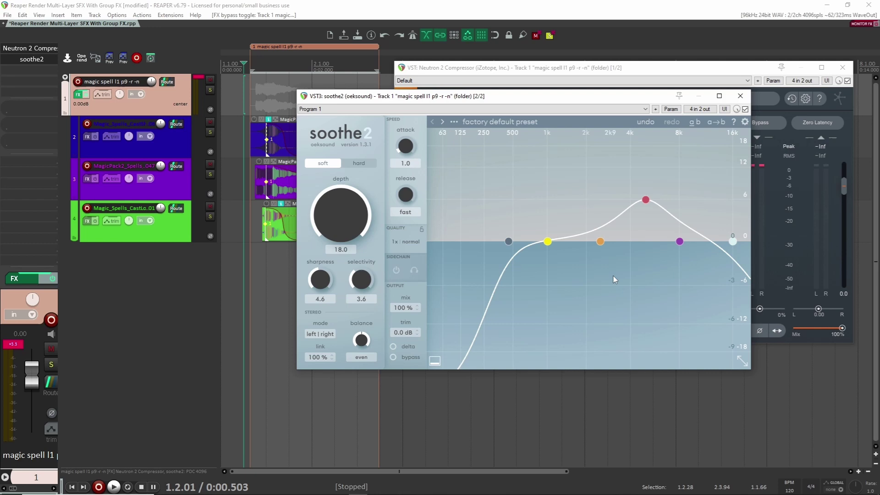
pyautogui.press('space')
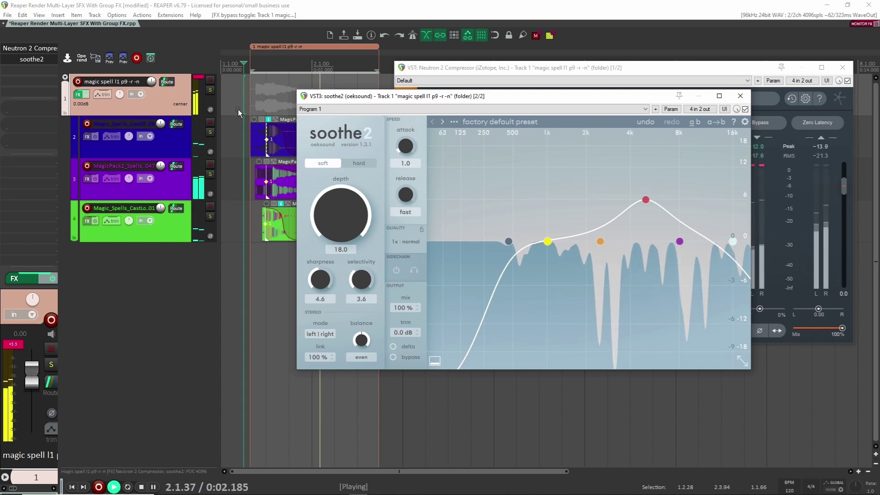
pyautogui.click(740, 96)
pyautogui.click(842, 68)
pyautogui.press('space')
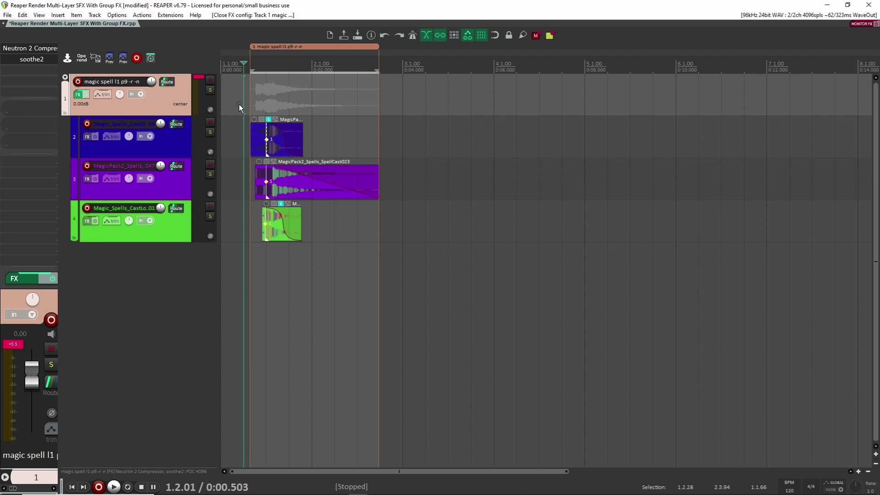
# Set the render source to selected tracks via master and select spell layer tracks 2–4.
pyautogui.hotkey('ctrl', 'alt', 'r')
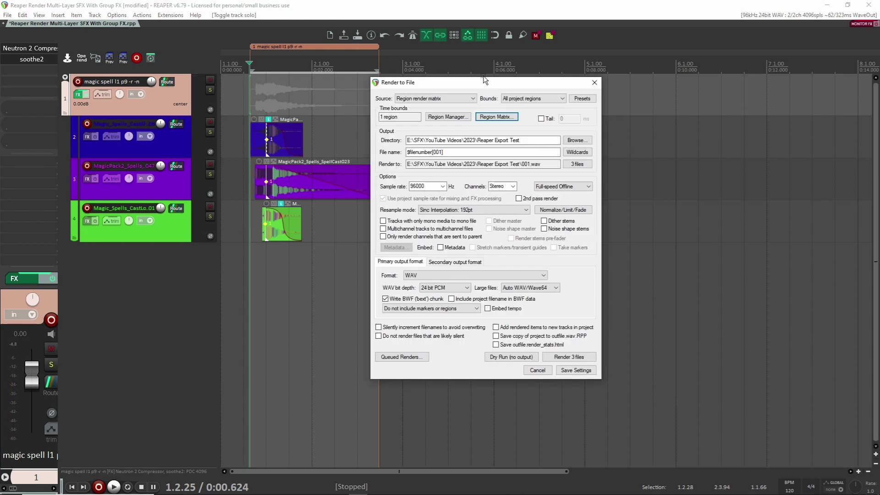
pyautogui.click(472, 98)
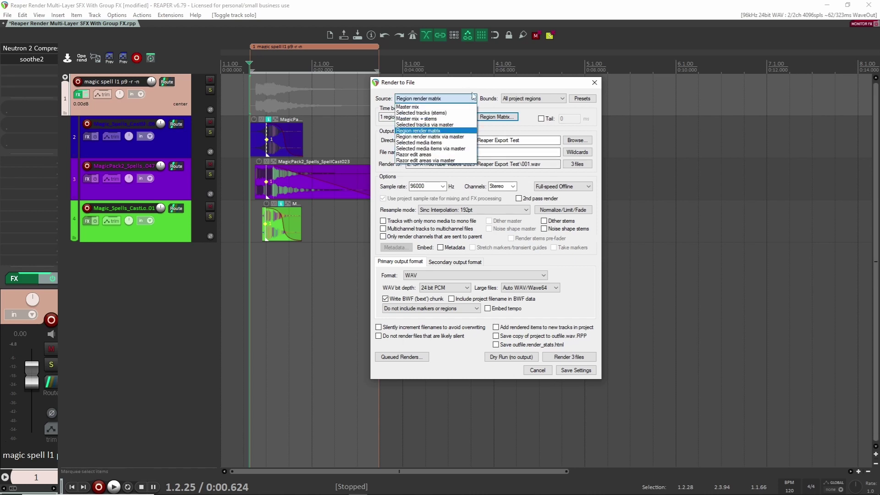
pyautogui.click(441, 126)
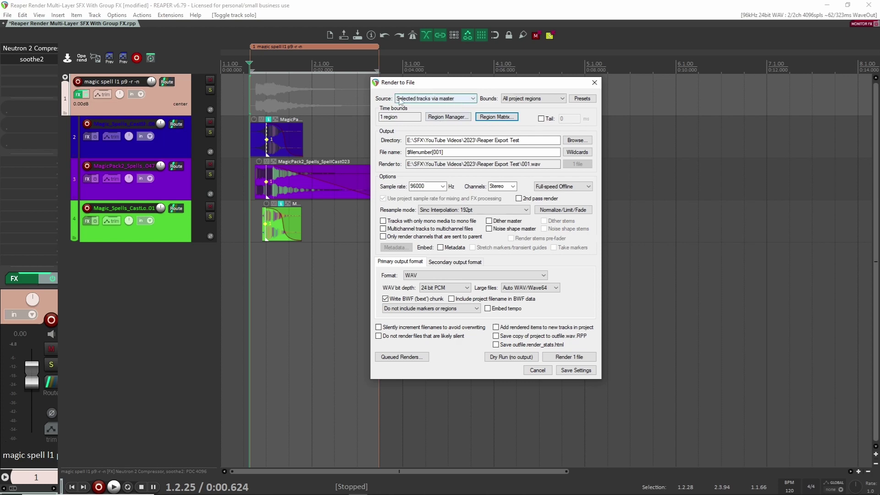
pyautogui.click(169, 102)
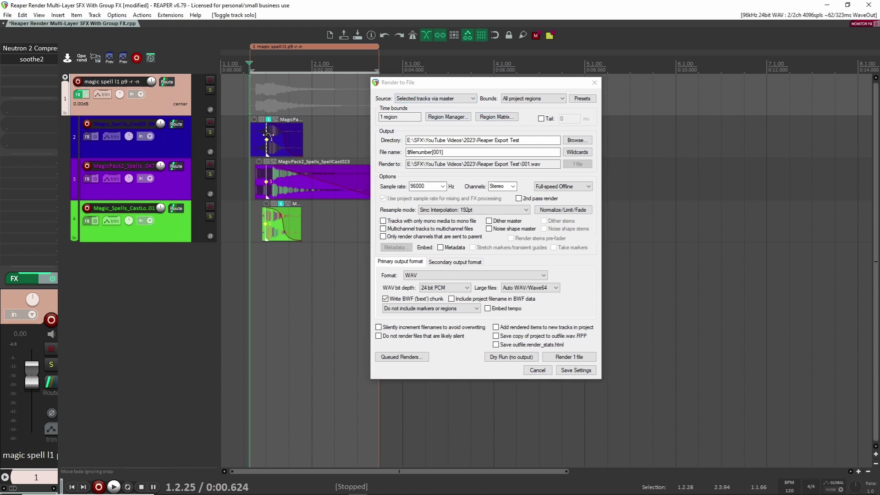
pyautogui.click(181, 148)
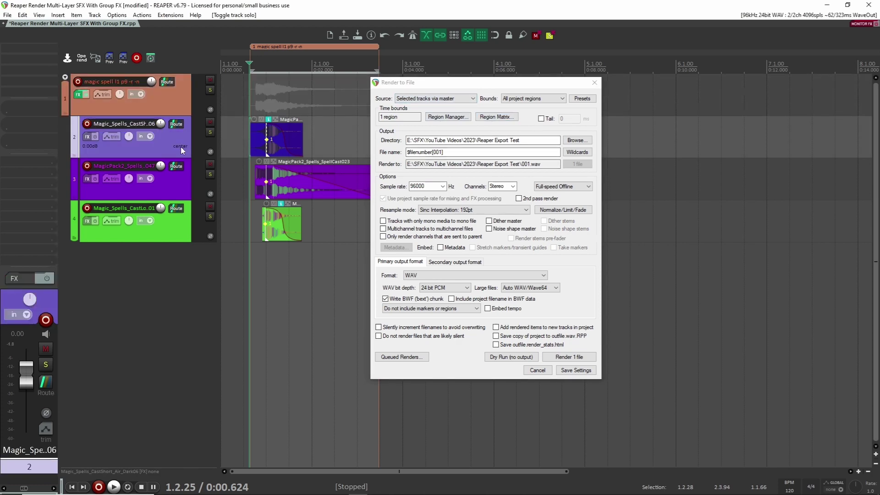
pyautogui.keyDown('shift'); pyautogui.click(177, 226); pyautogui.keyUp('shift')
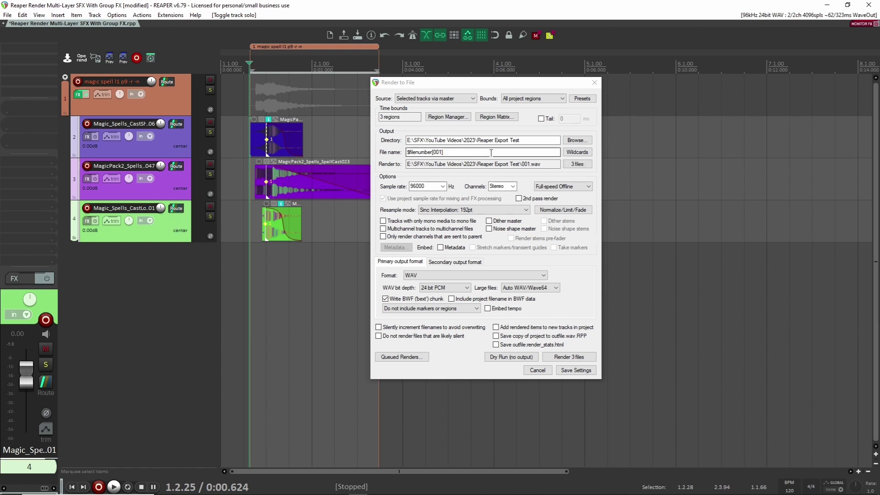
# Name the output files 'Magic Layer $filenumber[001]'.
pyautogui.click(409, 152)
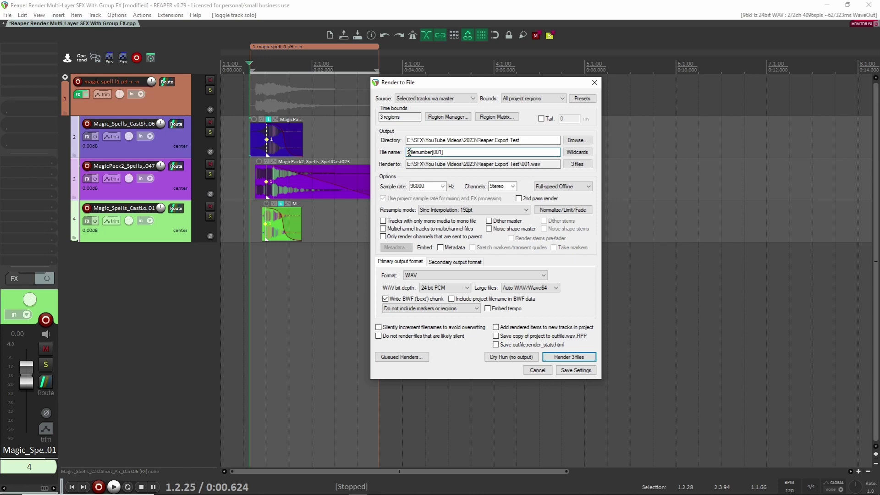
pyautogui.hotkey('ctrl', 'a')
pyautogui.write('Magic Layer')
pyautogui.click(577, 152)
pyautogui.moveTo(595, 173)
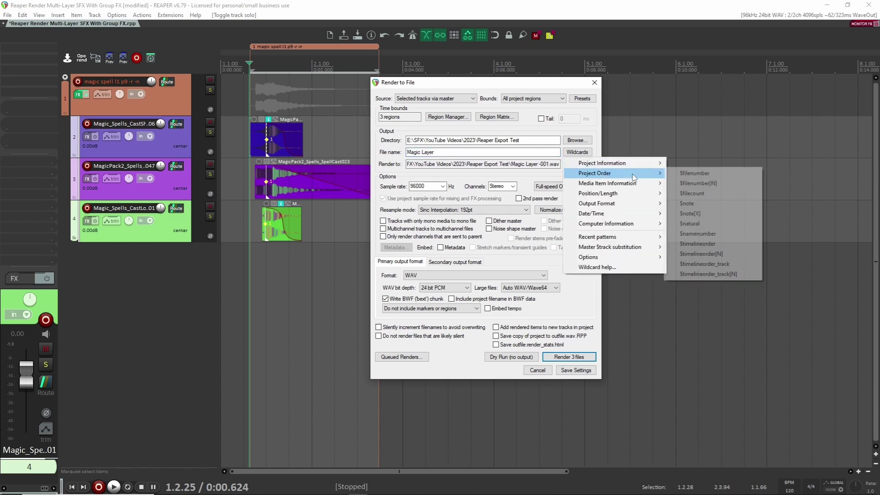
pyautogui.click(714, 184)
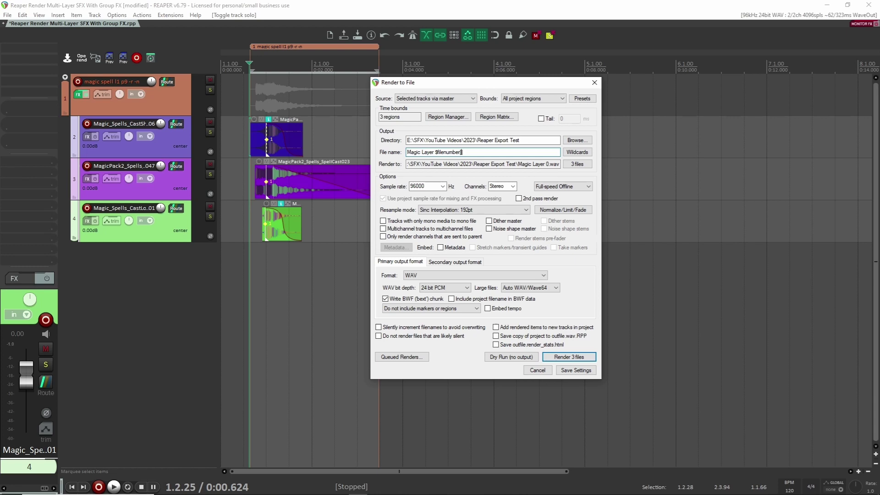
pyautogui.write('001')
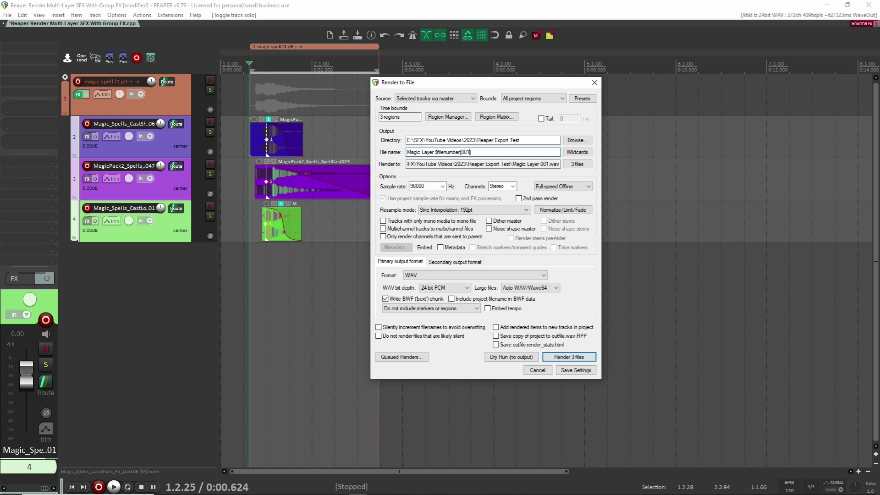
# Render the three stems, add them as new tracks, and play them against the original layers.
pyautogui.click(560, 358)
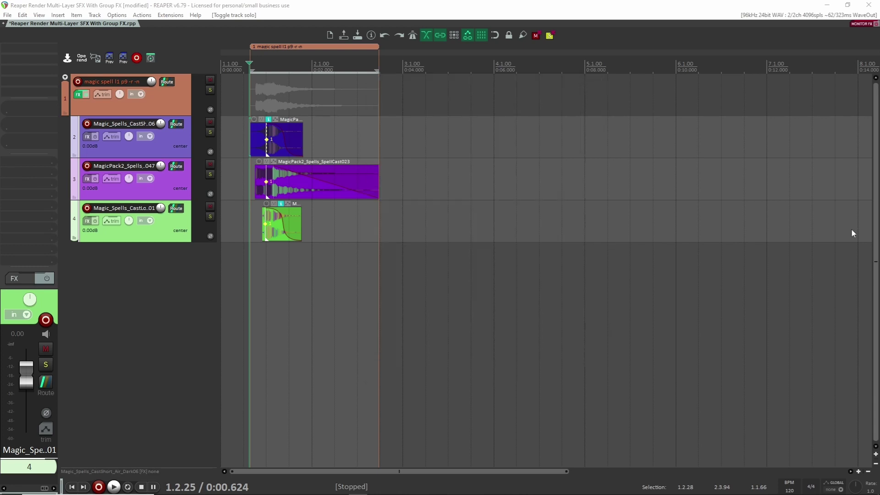
pyautogui.press('Return')
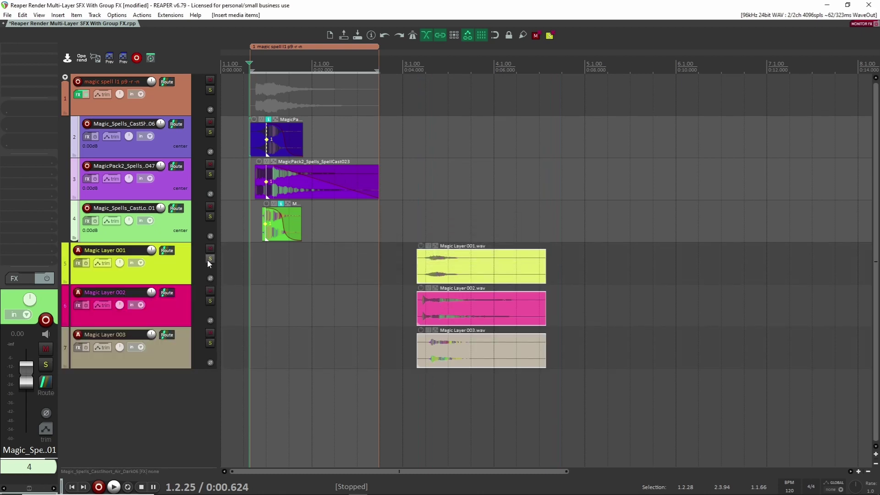
pyautogui.click(168, 273)
pyautogui.click(416, 222)
pyautogui.press('space')
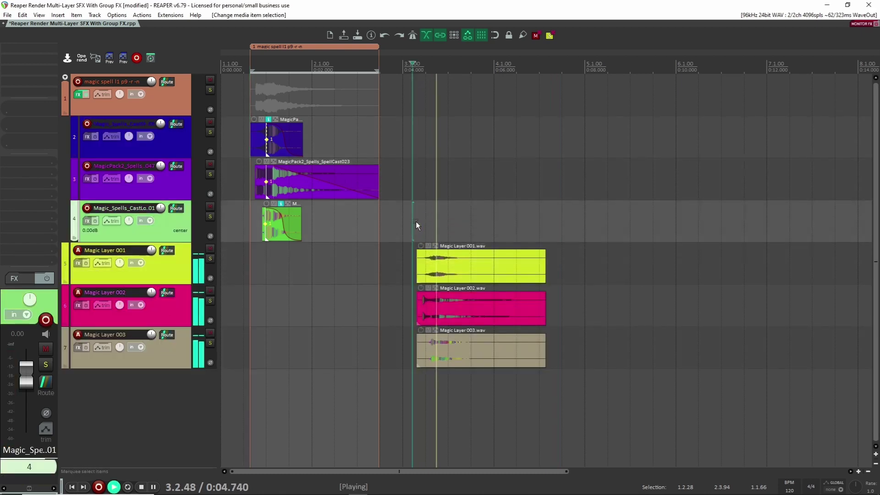
pyautogui.click(249, 99)
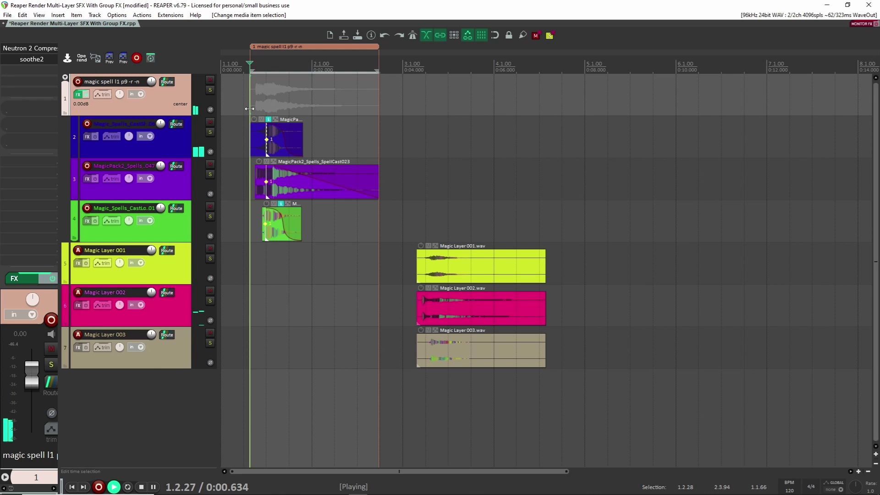
pyautogui.click(418, 227)
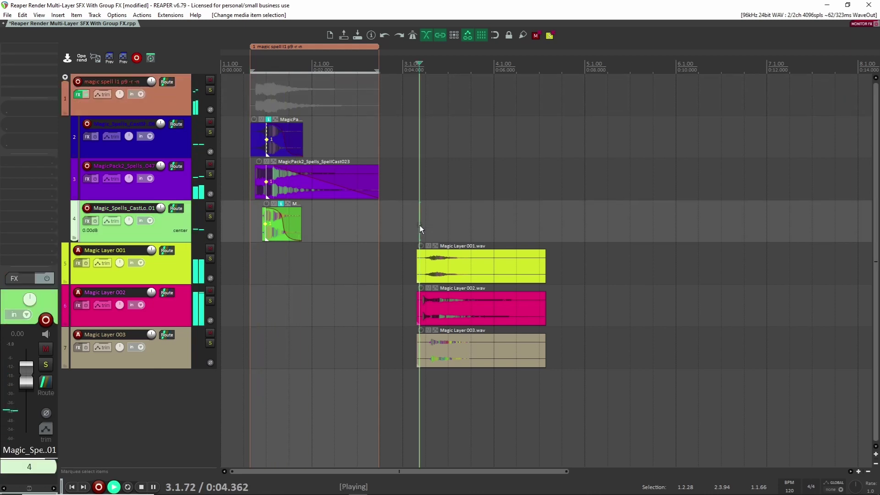
pyautogui.press('space')
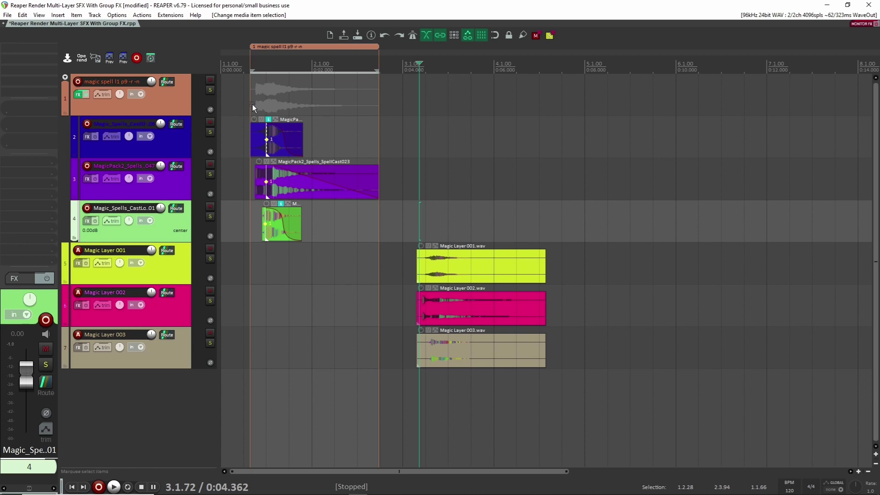
pyautogui.moveTo(252, 104); pyautogui.dragTo(250, 103)
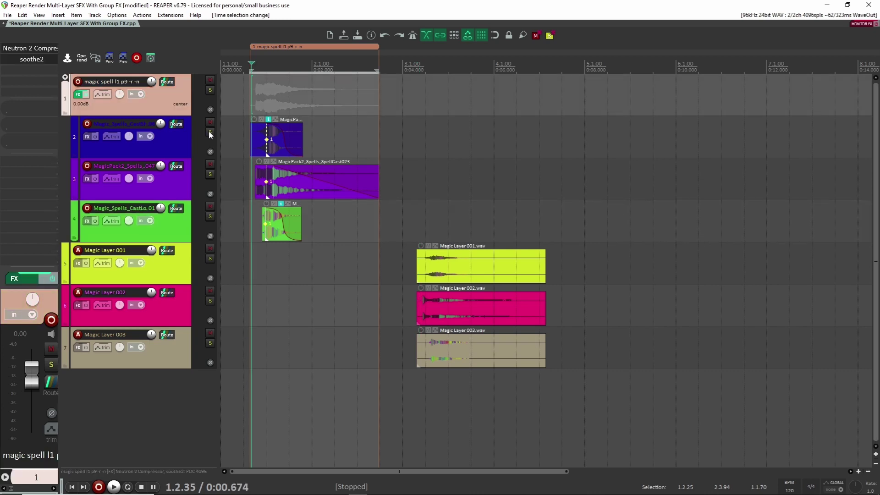
pyautogui.click(210, 133)
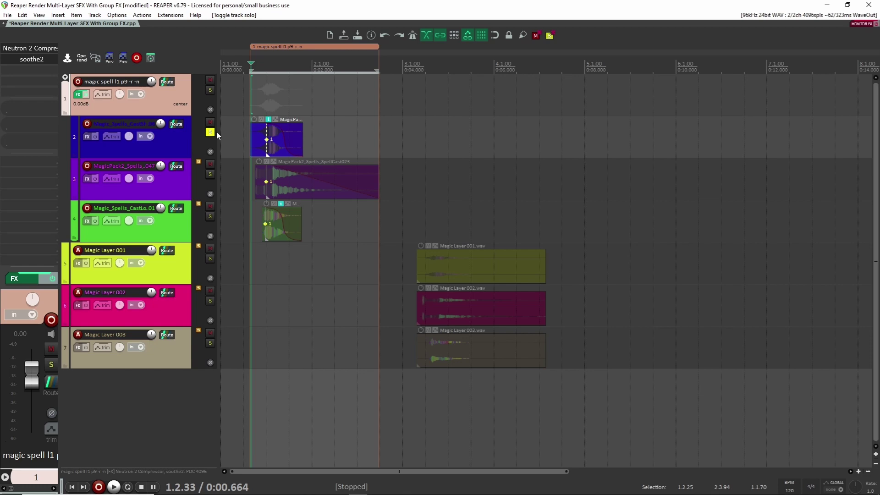
pyautogui.press('space')
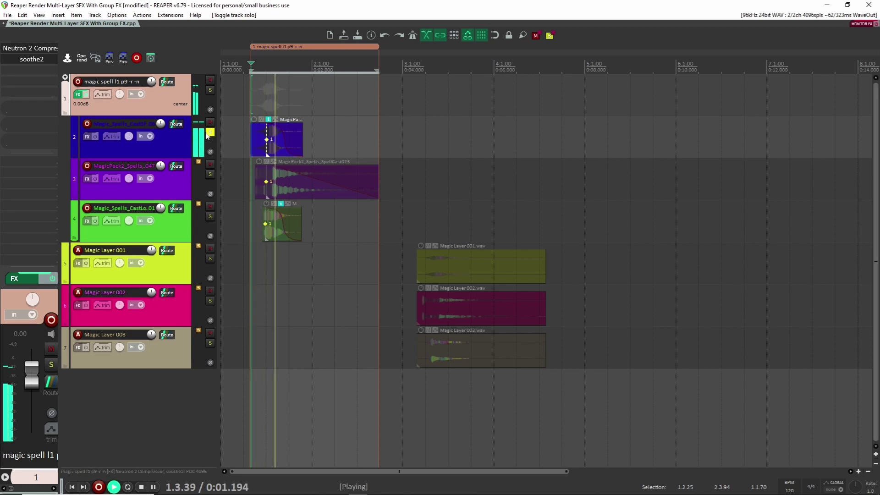
pyautogui.press('space')
pyautogui.click(210, 133)
pyautogui.click(210, 258)
pyautogui.click(409, 226)
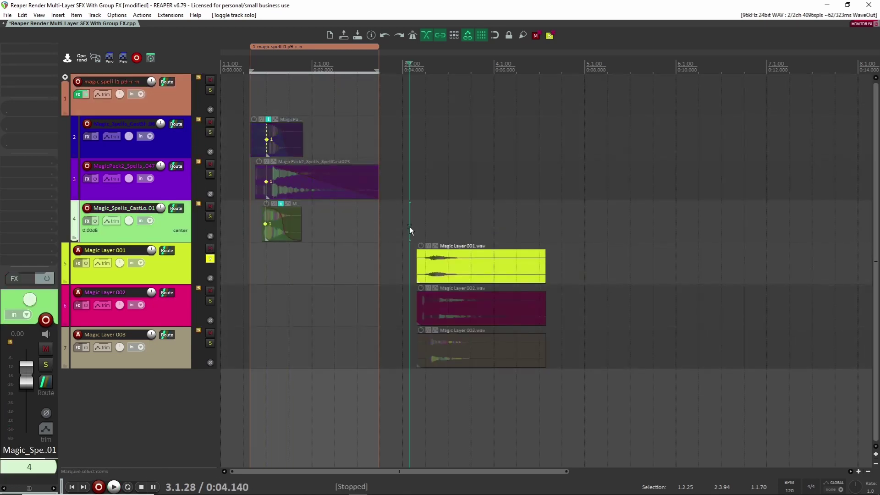
pyautogui.press('space')
pyautogui.click(210, 258)
pyautogui.press('space')
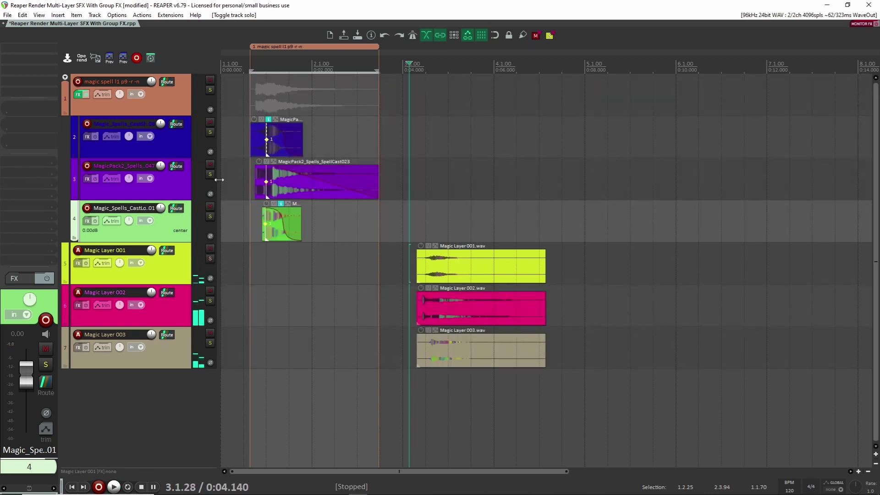
pyautogui.click(210, 174)
pyautogui.click(257, 149)
pyautogui.press('space')
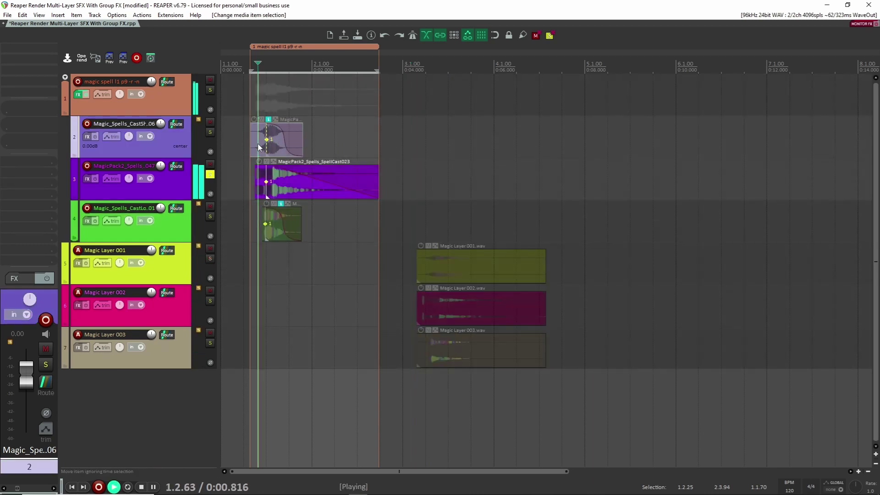
pyautogui.press('space')
pyautogui.click(210, 174)
pyautogui.click(210, 300)
pyautogui.click(414, 232)
pyautogui.press('space')
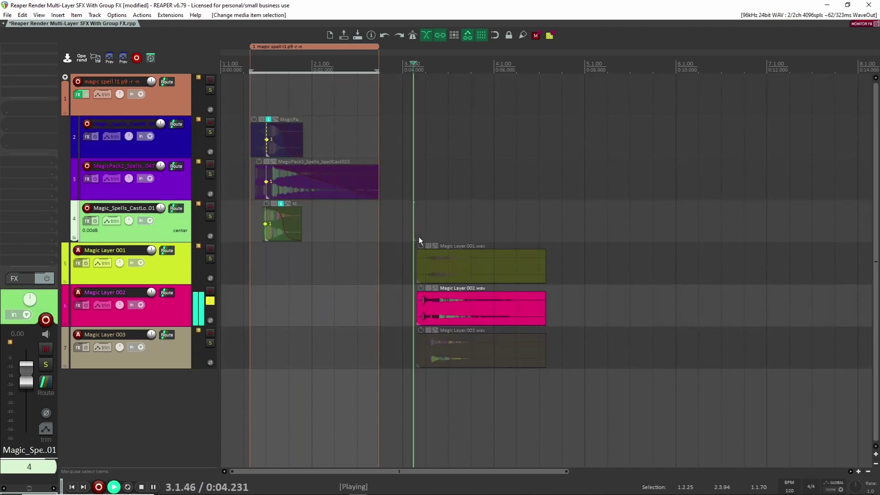
pyautogui.press('space')
pyautogui.click(210, 300)
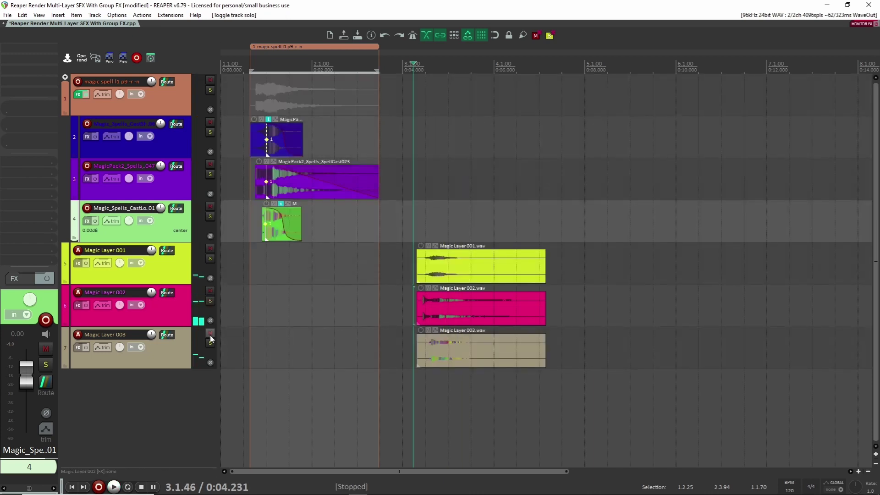
pyautogui.click(210, 216)
pyautogui.press('space')
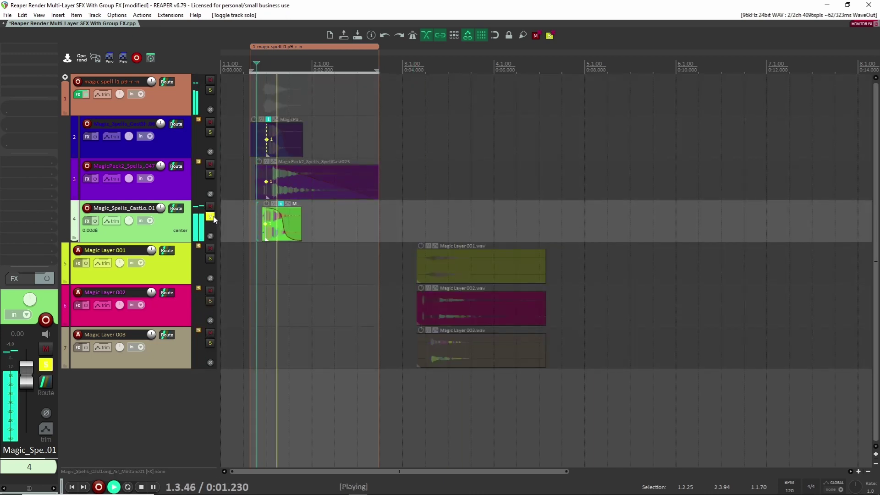
pyautogui.press('space')
pyautogui.click(210, 216)
pyautogui.click(210, 342)
pyautogui.click(411, 339)
pyautogui.press('space')
pyautogui.press('space')
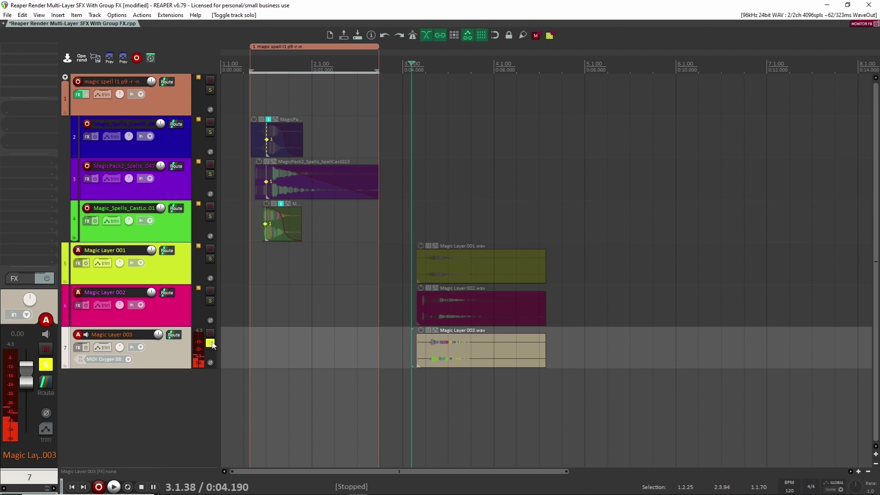
pyautogui.click(210, 343)
pyautogui.click(209, 132)
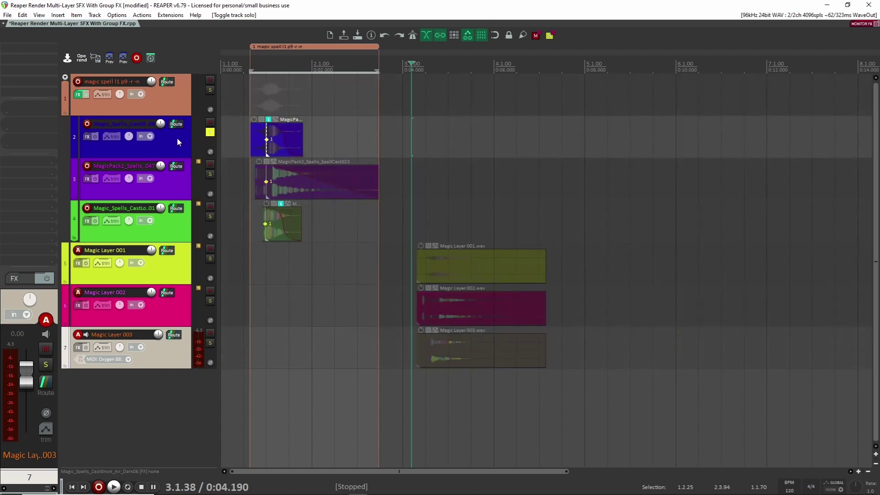
pyautogui.click(177, 140)
pyautogui.click(150, 101)
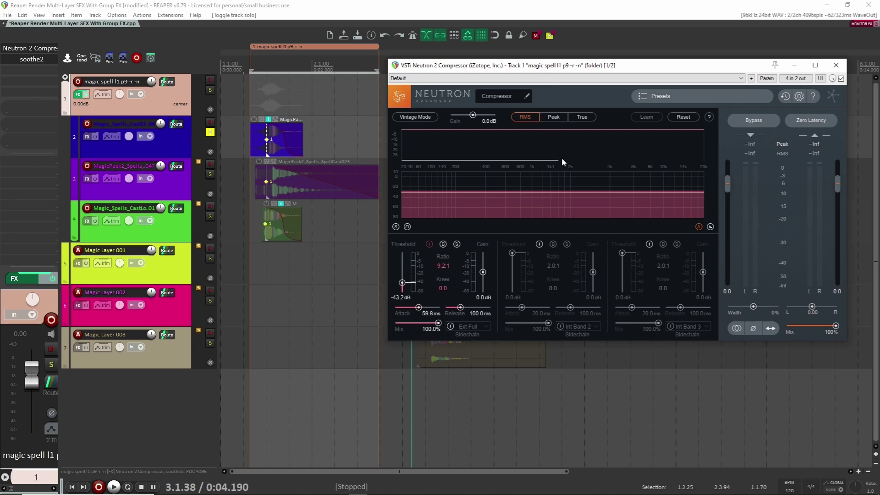
pyautogui.click(250, 105)
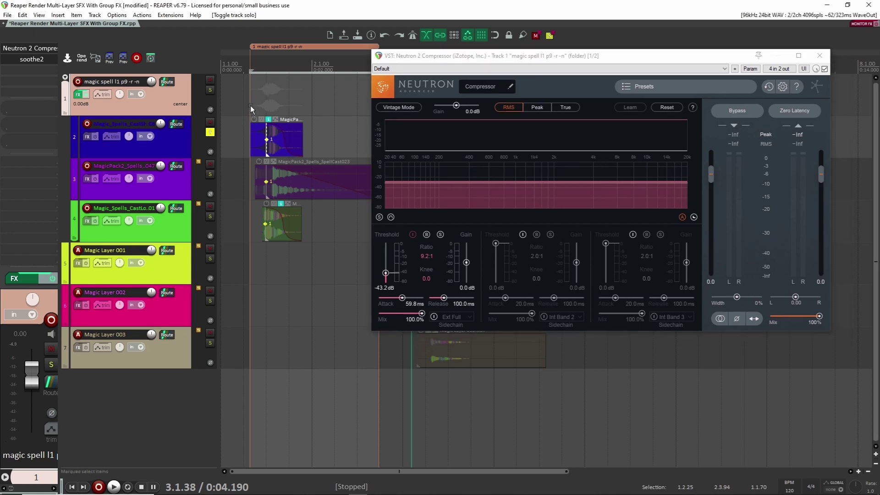
pyautogui.press('space')
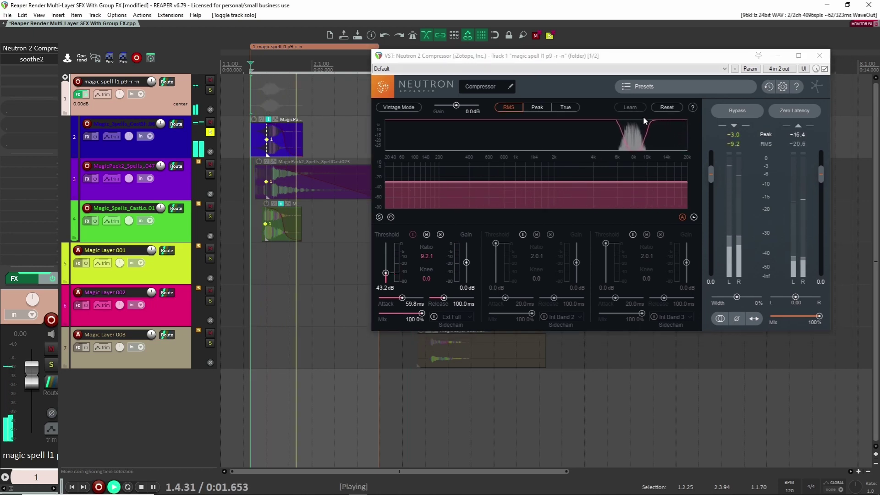
pyautogui.press('space')
pyautogui.click(210, 174)
pyautogui.press('space')
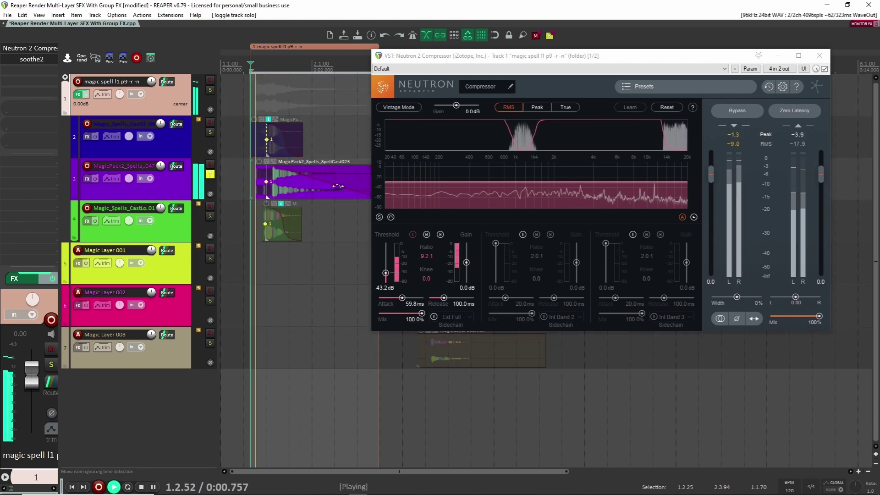
pyautogui.press('space')
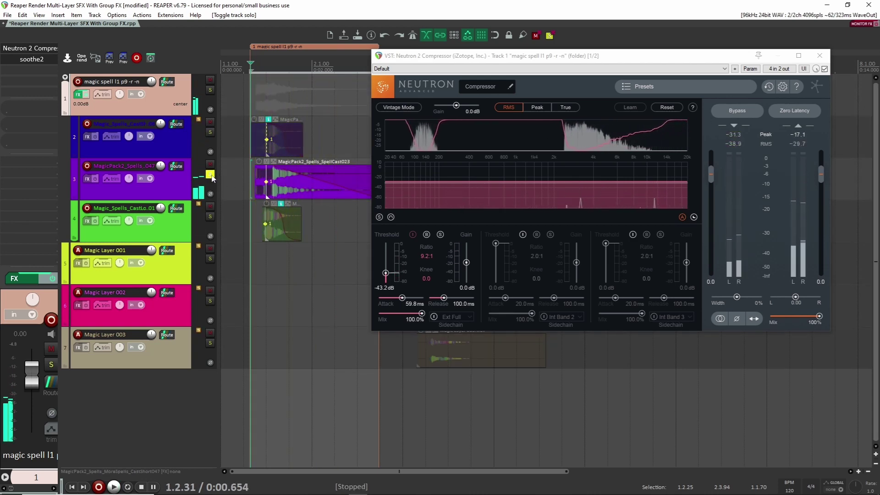
pyautogui.click(210, 217)
pyautogui.click(257, 216)
pyautogui.press('space')
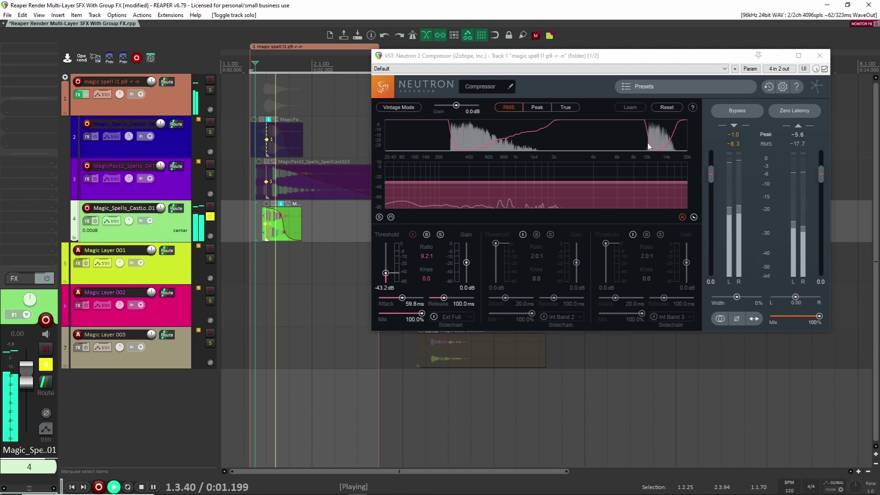
pyautogui.press('space')
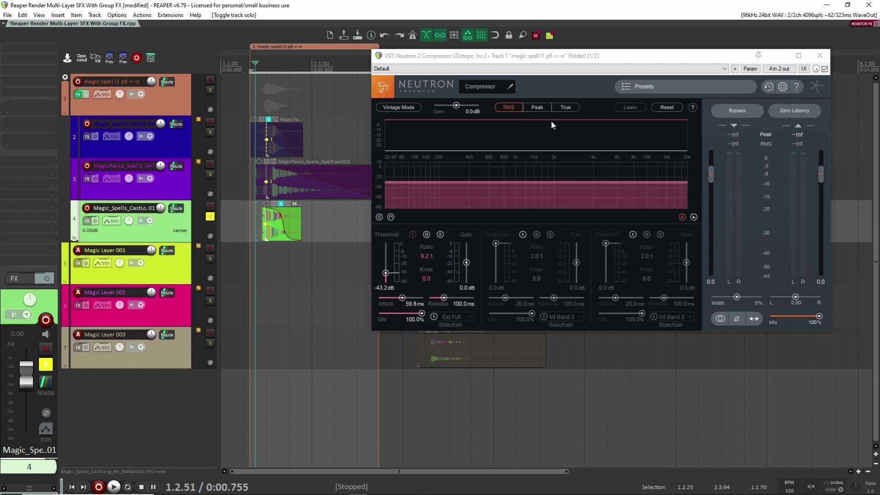
pyautogui.click(210, 217)
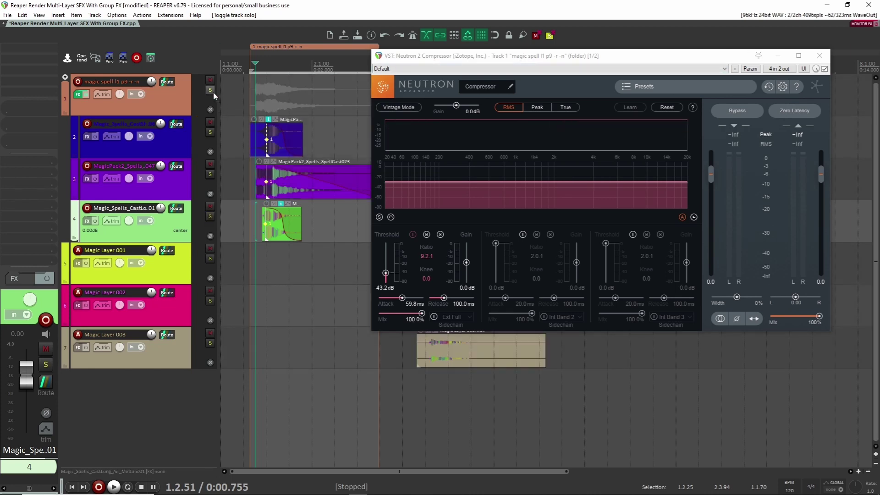
pyautogui.click(251, 113)
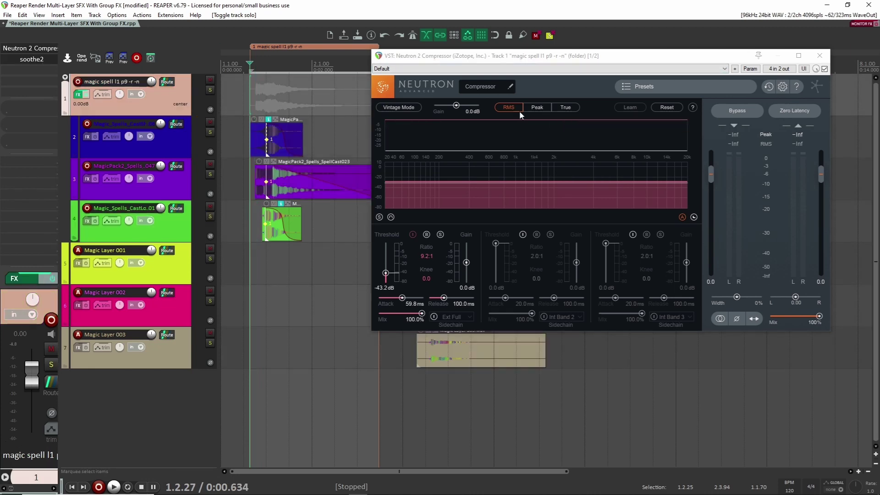
pyautogui.click(251, 111)
pyautogui.press('space')
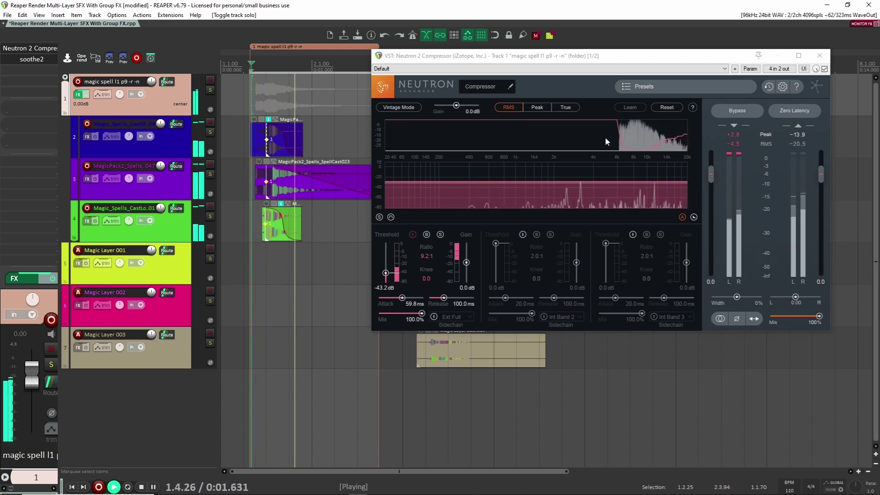
pyautogui.press('space')
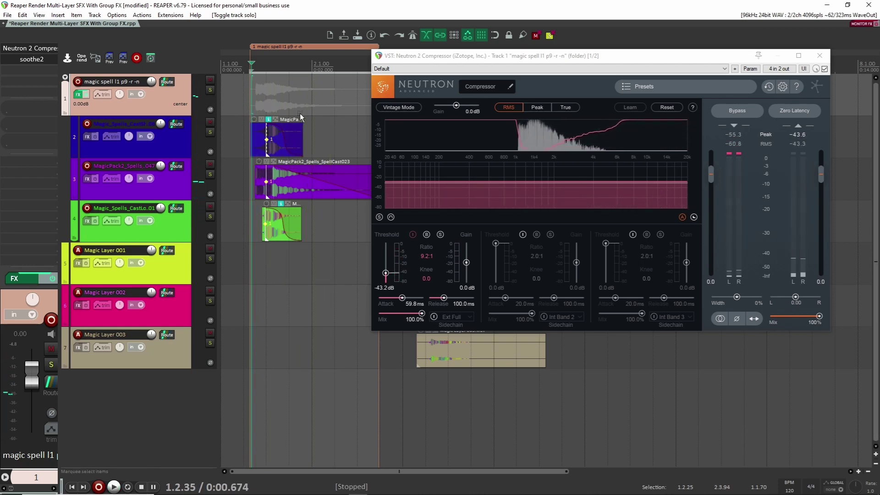
pyautogui.press('Escape')
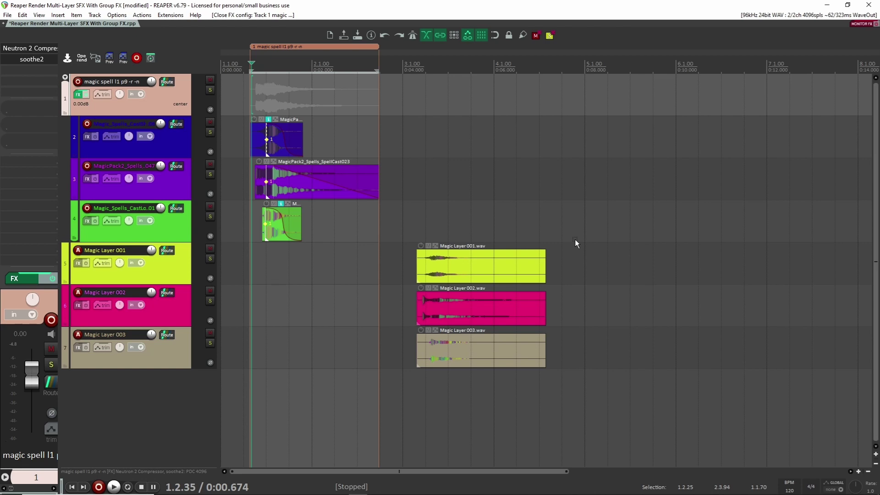
# Delete the three rendered Magic Layer 001–003 tracks.
pyautogui.click(174, 278)
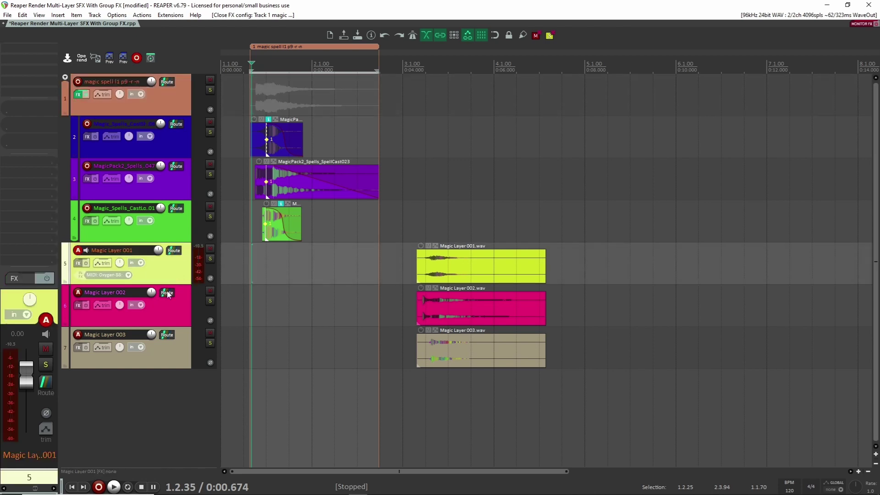
pyautogui.keyDown('shift'); pyautogui.click(167, 358); pyautogui.keyUp('shift')
pyautogui.press('Delete')
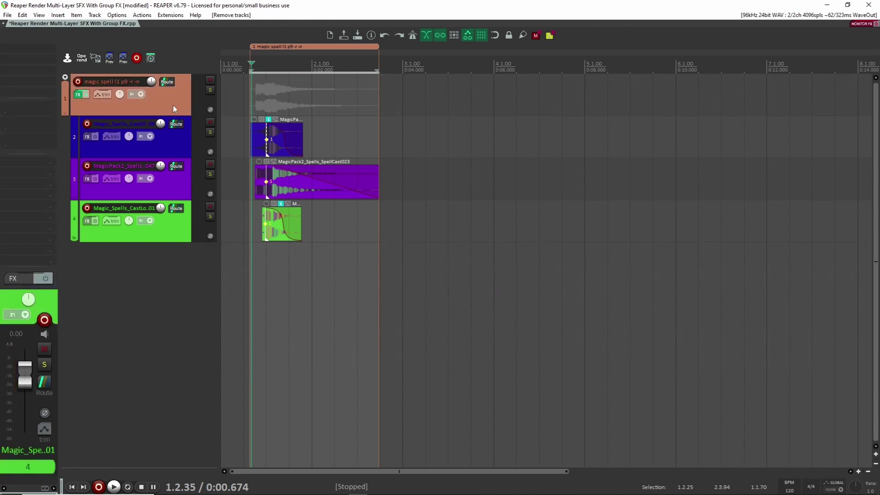
# Bypass the folder track's effects and select the spell items on tracks 2–4.
pyautogui.click(244, 113)
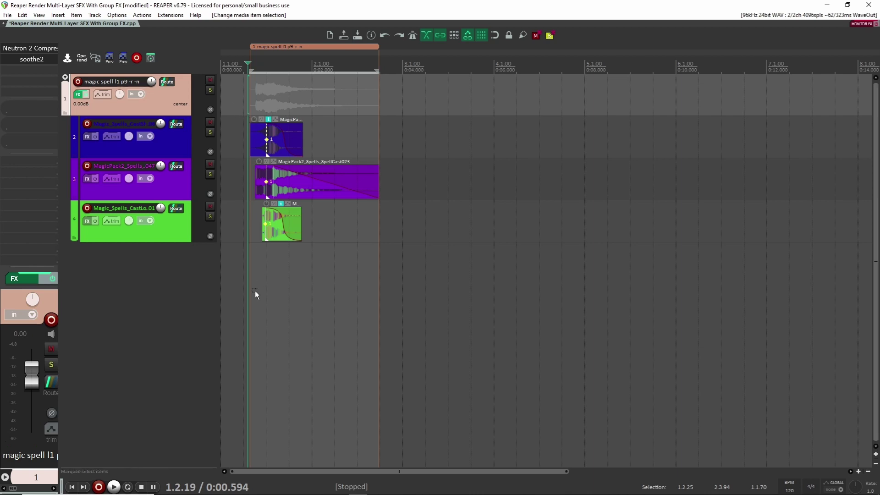
pyautogui.moveTo(254, 290); pyautogui.dragTo(375, 104)
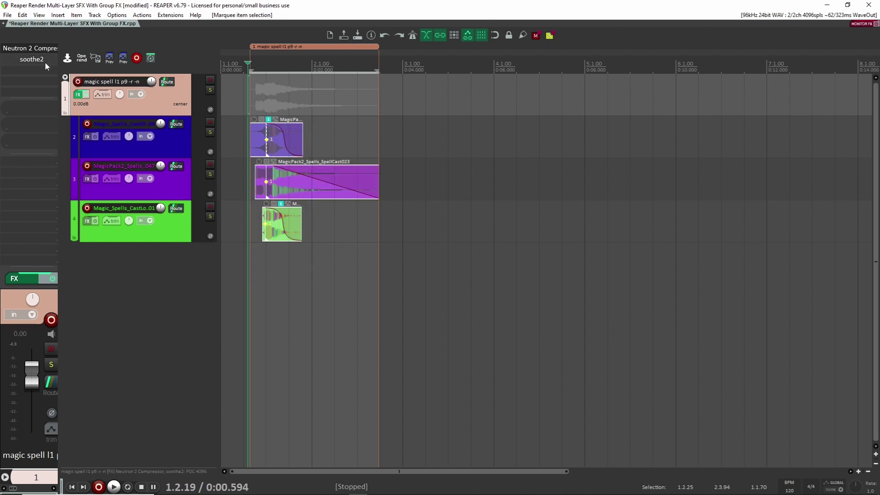
pyautogui.click(29, 52)
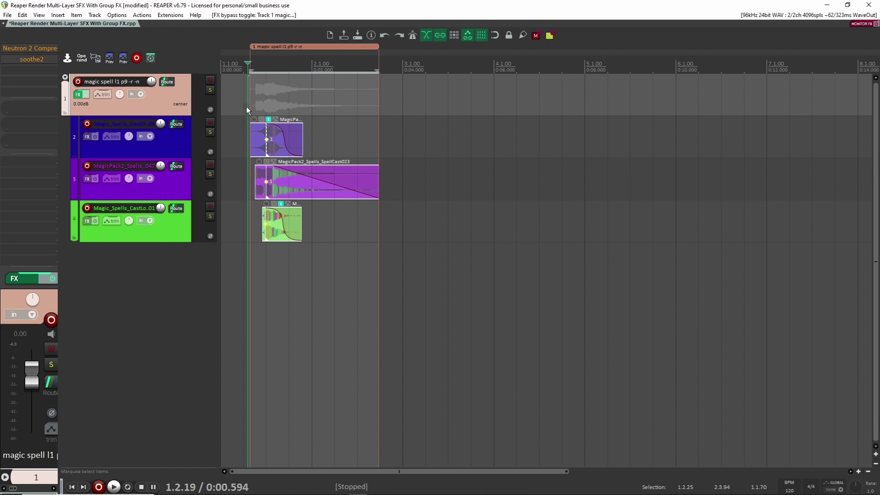
pyautogui.click(232, 100)
pyautogui.moveTo(247, 90); pyautogui.dragTo(343, 246)
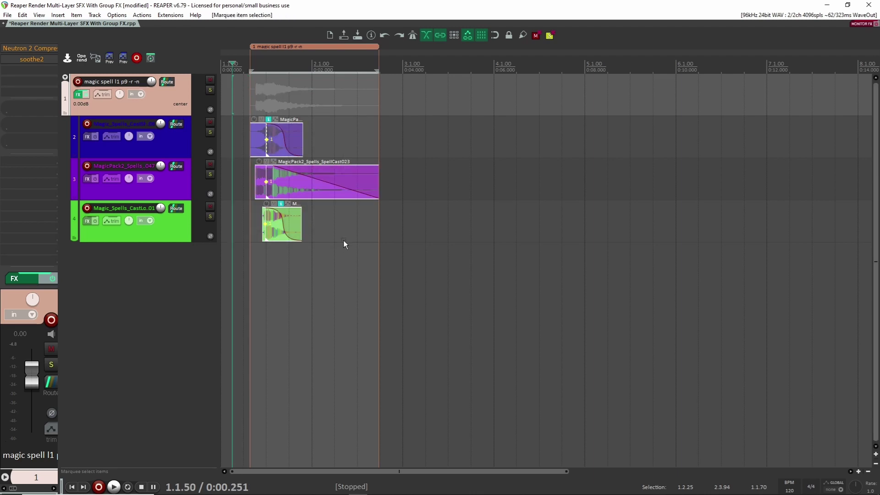
pyautogui.hotkey('ctrl', 'alt', 'r')
# Set the render source to Master mix, name it 'Master SFX', and add rendered items as new tracks.
pyautogui.click(434, 98)
pyautogui.click(420, 110)
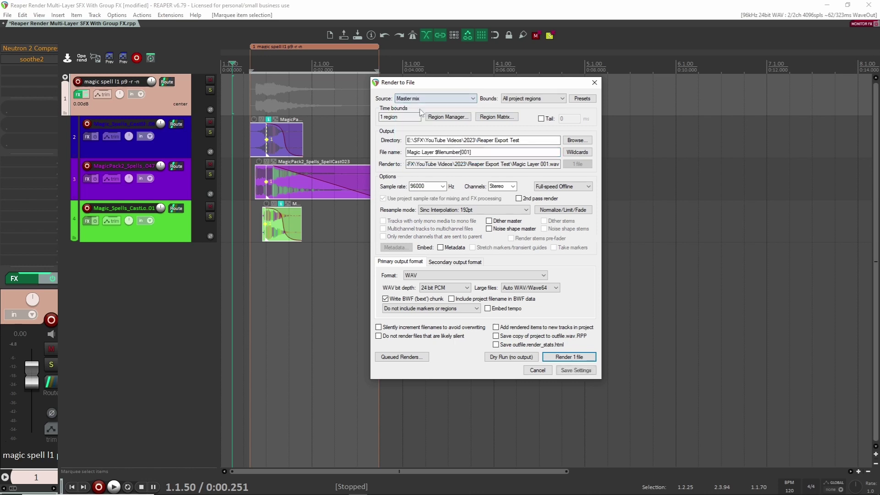
pyautogui.tripleClick(485, 152)
pyautogui.write('Master SFX')
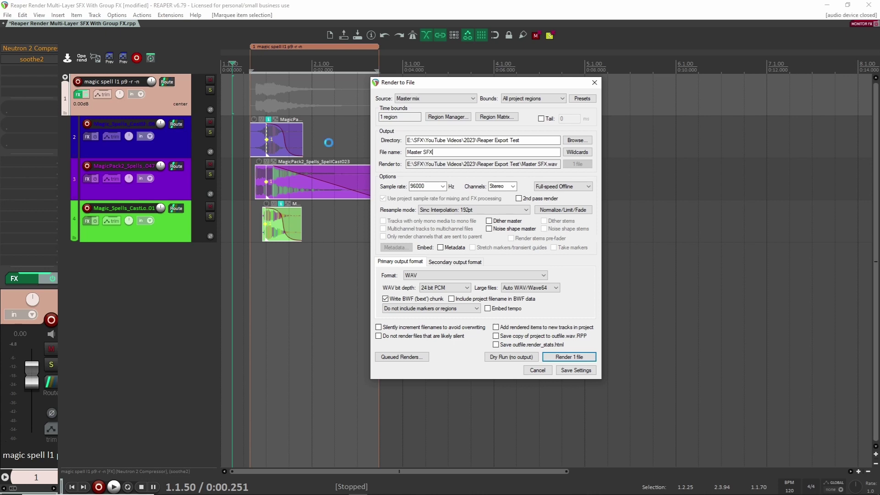
pyautogui.click(496, 328)
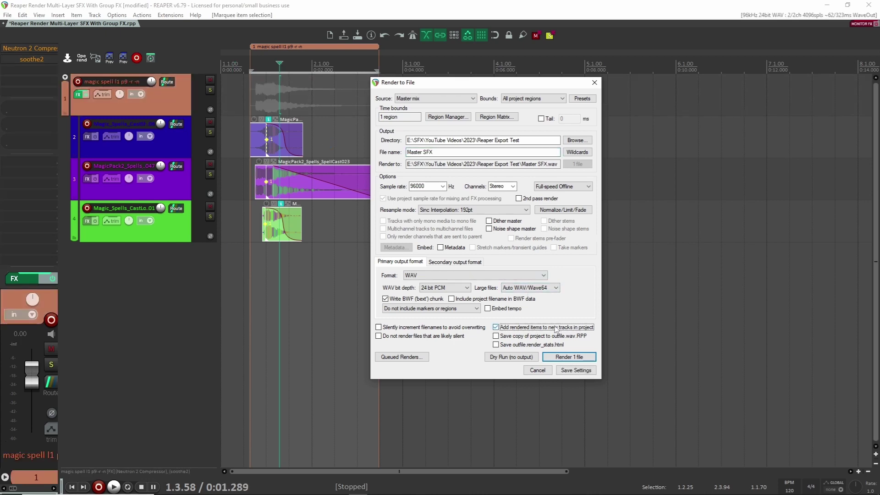
# Render, overwriting the existing Master SFX.wav, and move the new track to the top.
pyautogui.click(544, 362)
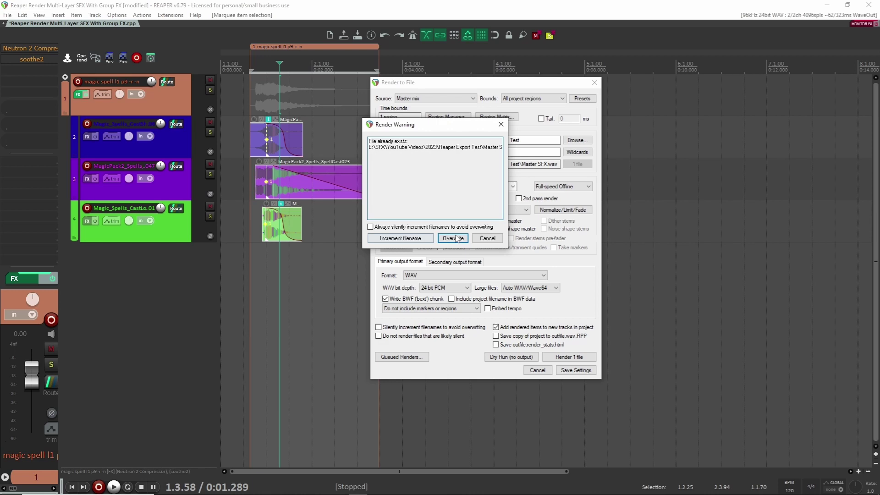
pyautogui.click(453, 238)
pyautogui.moveTo(201, 264); pyautogui.dragTo(162, 73)
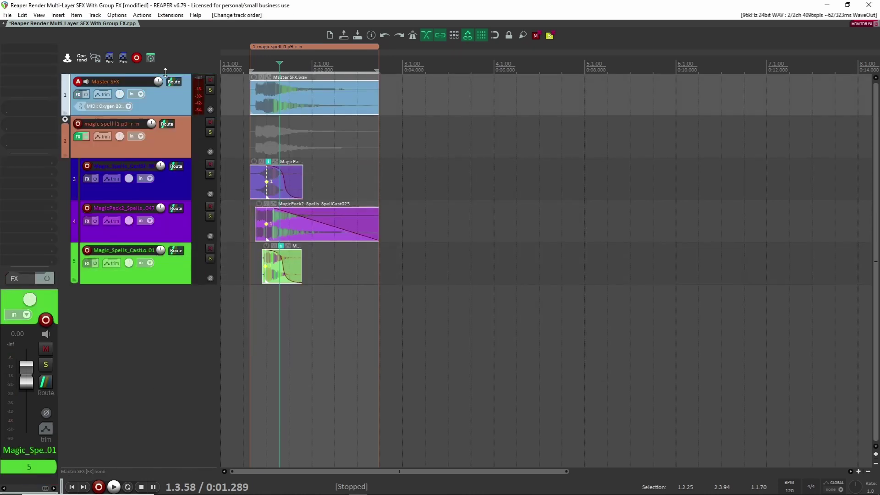
# Solo and audition the Master SFX track, then the magic spell track.
pyautogui.click(270, 107)
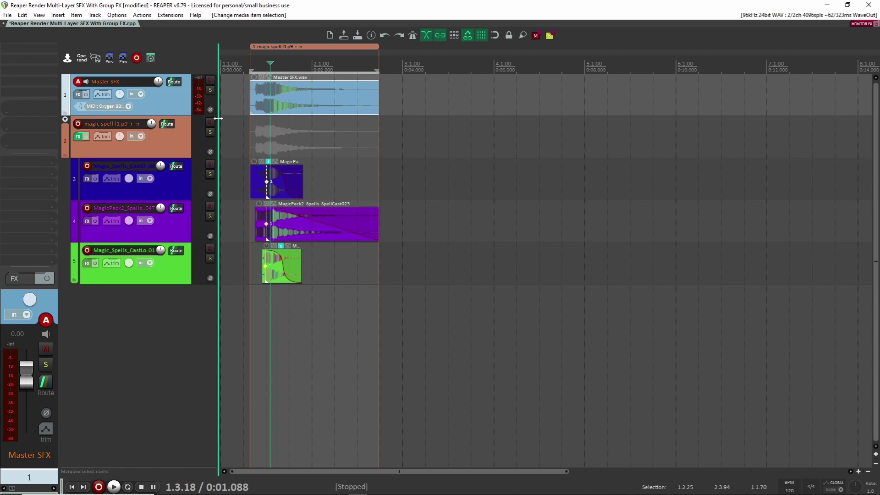
pyautogui.click(210, 90)
pyautogui.press('space')
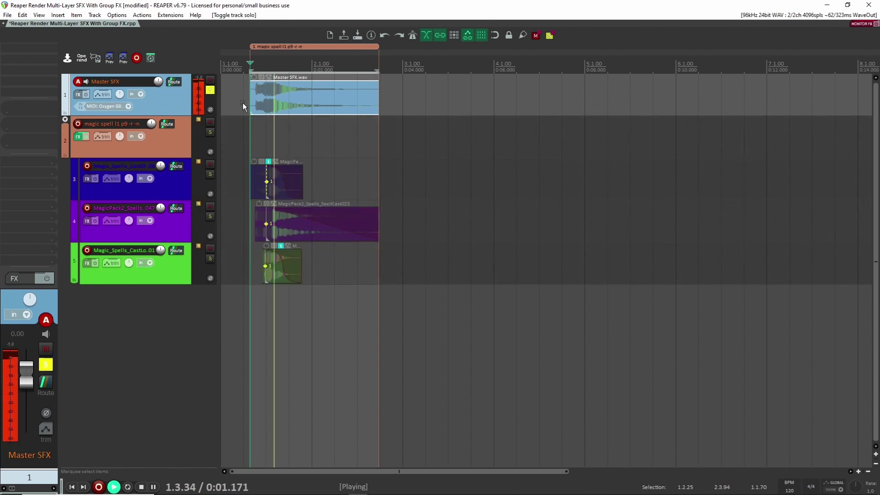
pyautogui.click(210, 90)
pyautogui.press('space')
pyautogui.click(210, 132)
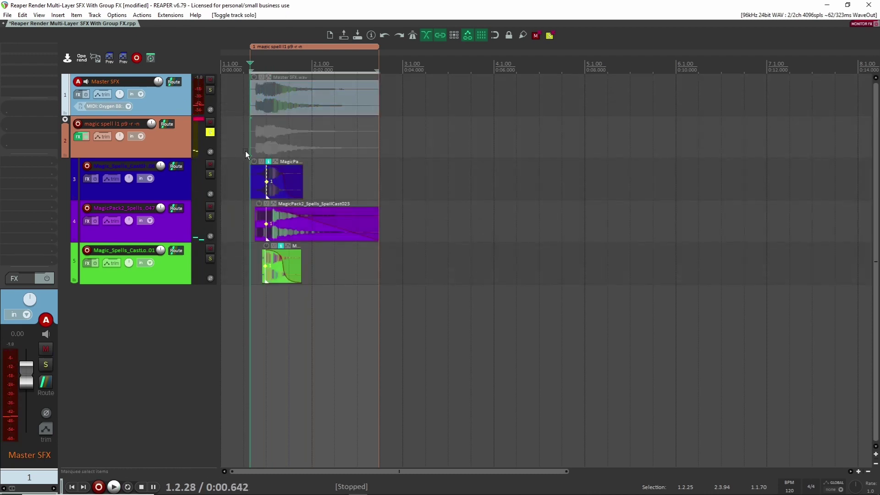
pyautogui.click(246, 152)
pyautogui.press('space')
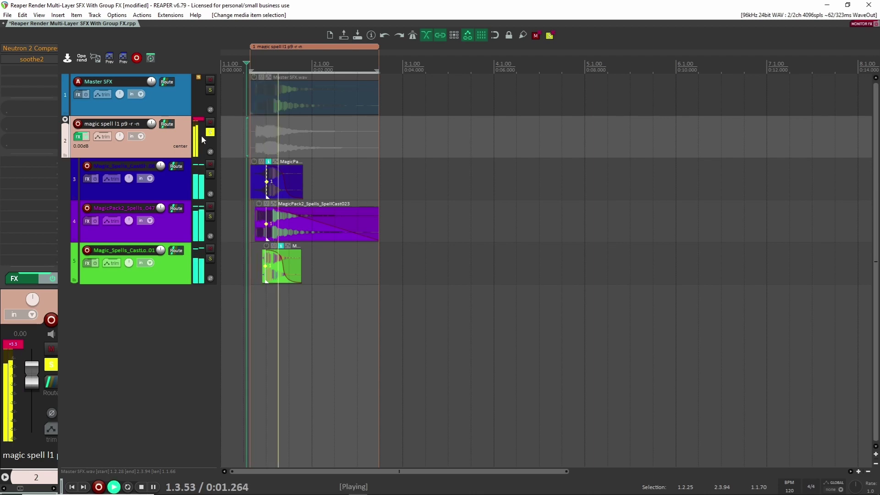
pyautogui.press('space')
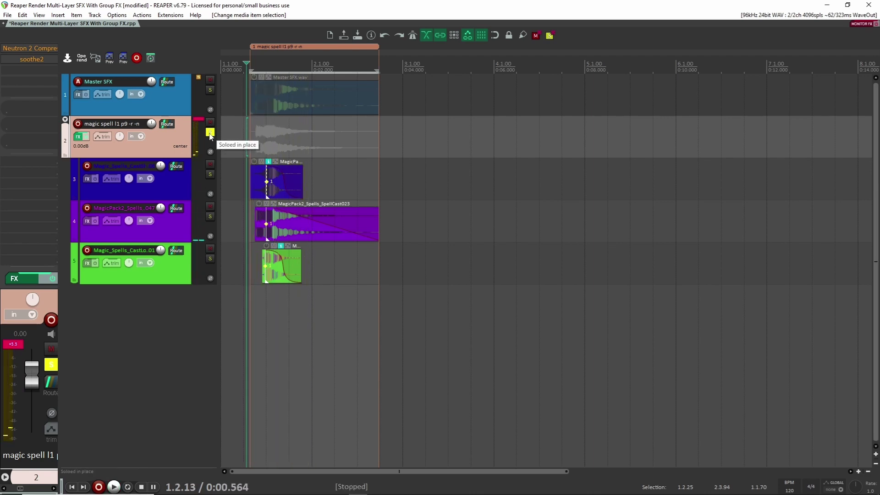
pyautogui.click(209, 133)
# Turn off Master SFX's master send and rename the track 'Sidechain - Master SFX'.
pyautogui.click(162, 87)
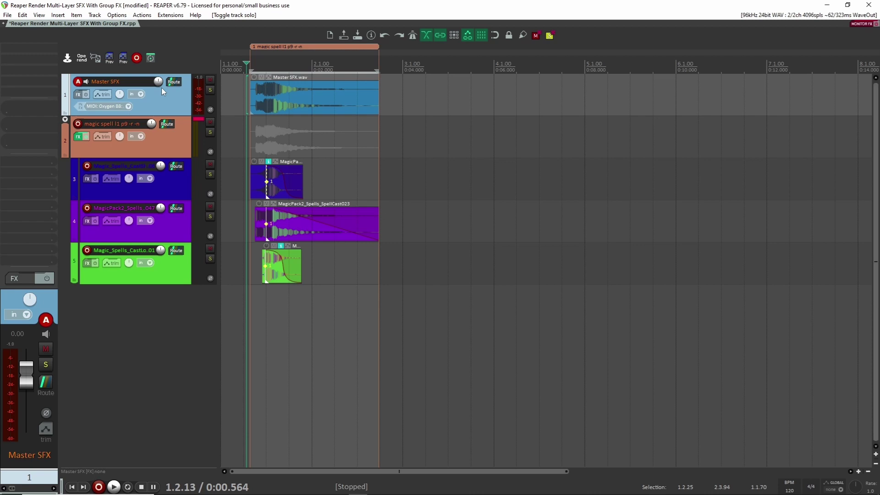
pyautogui.click(169, 82)
pyautogui.click(251, 92)
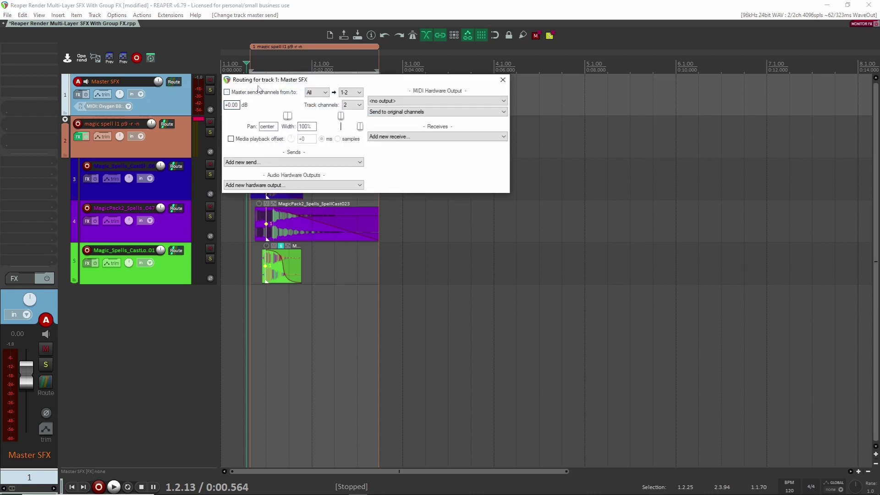
pyautogui.click(502, 80)
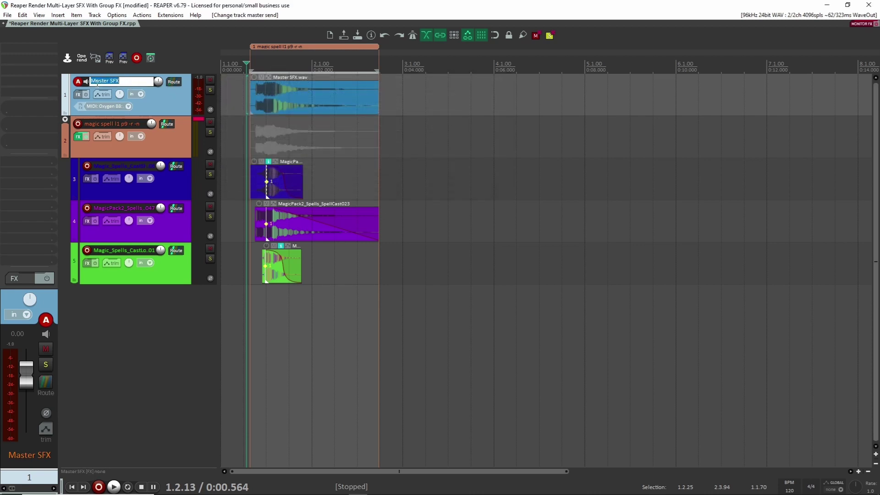
pyautogui.write('Sidech')
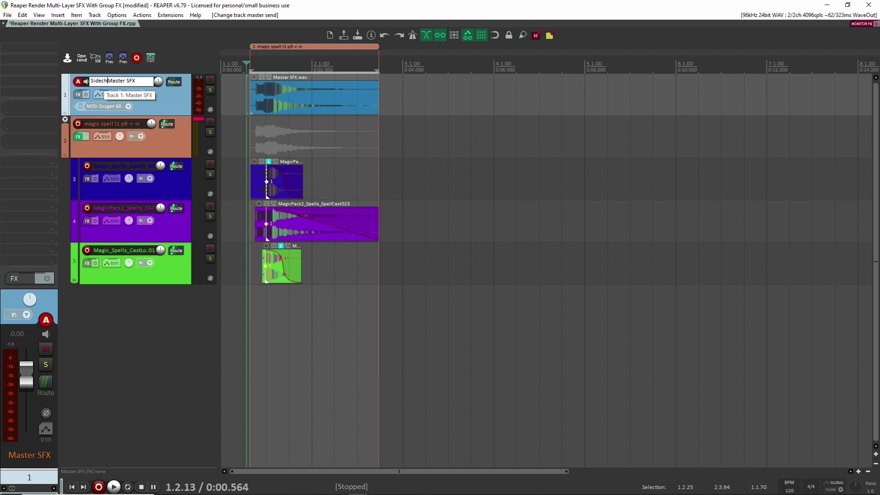
pyautogui.write('ain -')
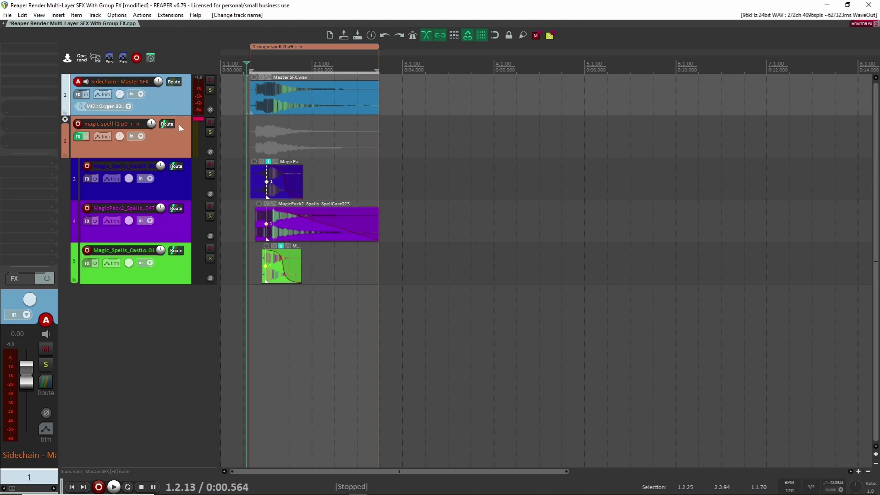
pyautogui.click(169, 144)
# Re-enable Neutron 2 Compressor and soothe2 on the magic spell track and open Neutron.
pyautogui.keyDown('shift'); pyautogui.click(38, 48); pyautogui.keyUp('shift')
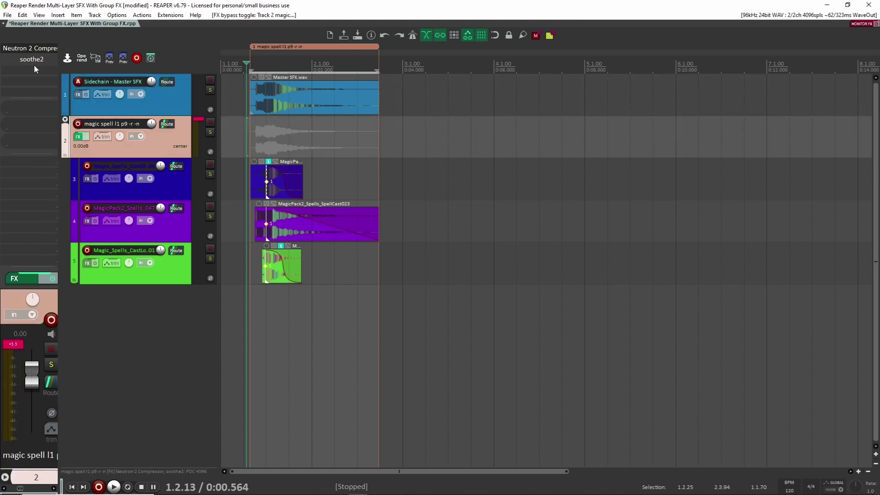
pyautogui.keyDown('shift'); pyautogui.click(31, 58); pyautogui.keyUp('shift')
pyautogui.click(30, 48)
pyautogui.moveTo(487, 58); pyautogui.dragTo(524, 76)
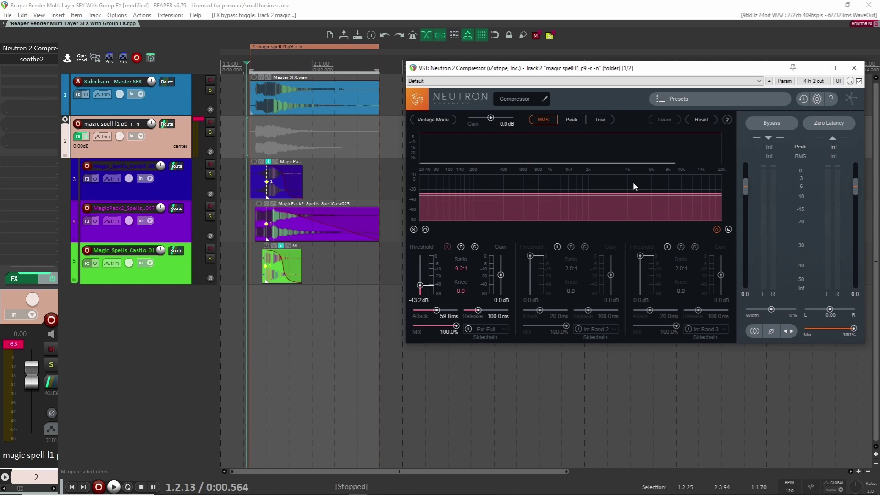
# Send the Master SFX track into the magic spell track and key band 1 from Ext Full sidechain.
pyautogui.click(295, 93)
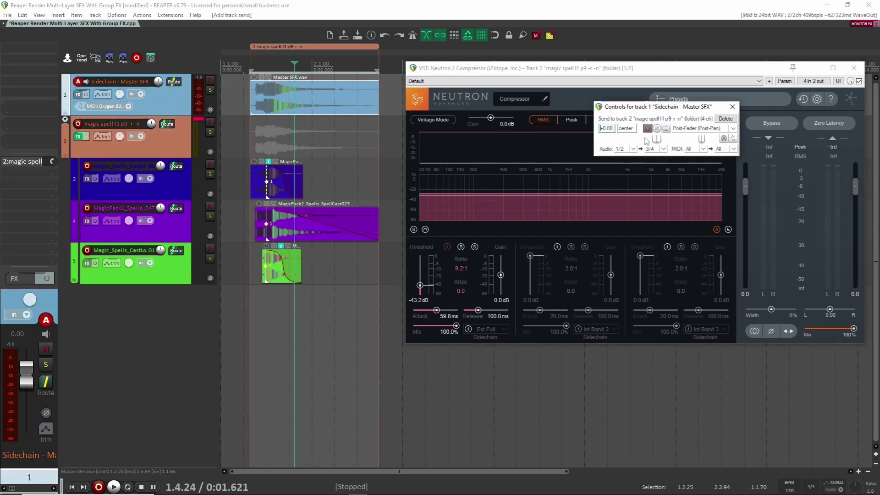
pyautogui.click(646, 140)
pyautogui.click(467, 329)
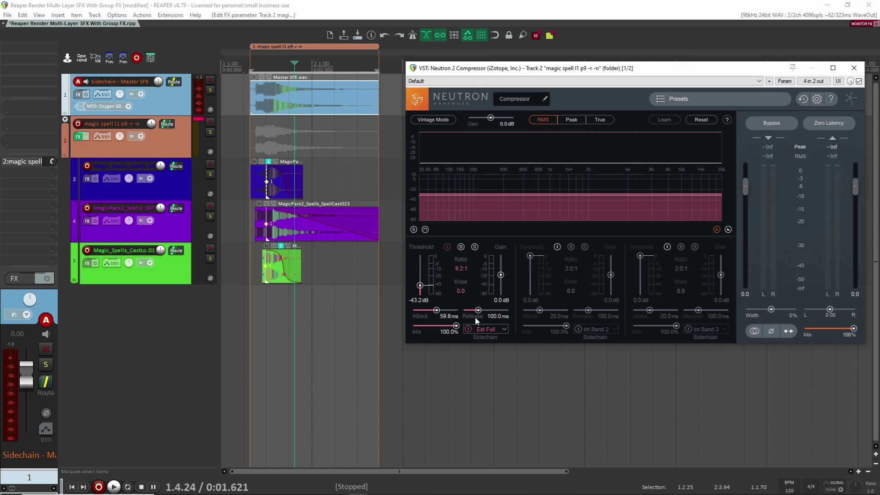
# Audition the sidechained compression with the Sidechain - Master SFX track soloed.
pyautogui.click(209, 90)
pyautogui.click(243, 95)
pyautogui.press('space')
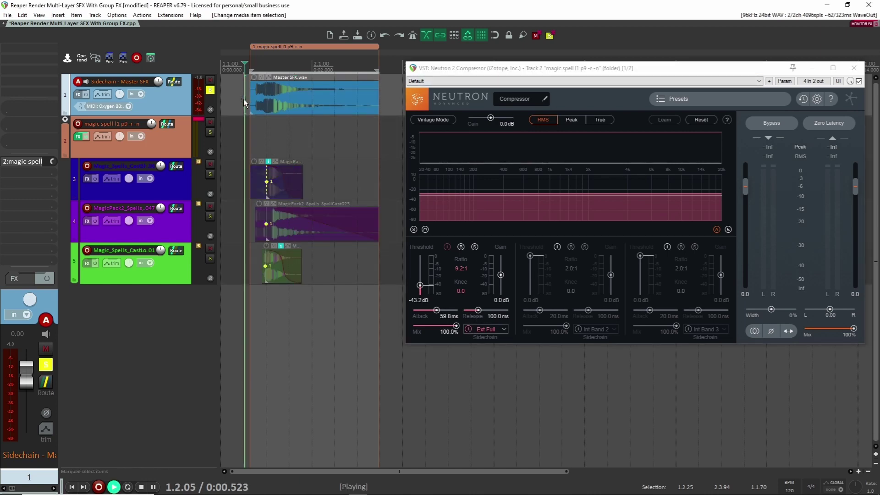
pyautogui.press('space')
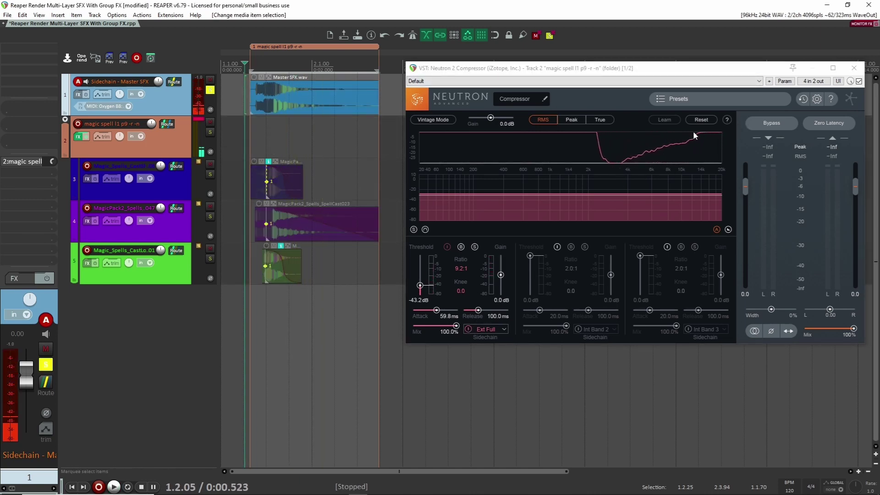
pyautogui.click(210, 90)
# Switch on the sidechain input of soothe2 on the magic spell track.
pyautogui.click(174, 145)
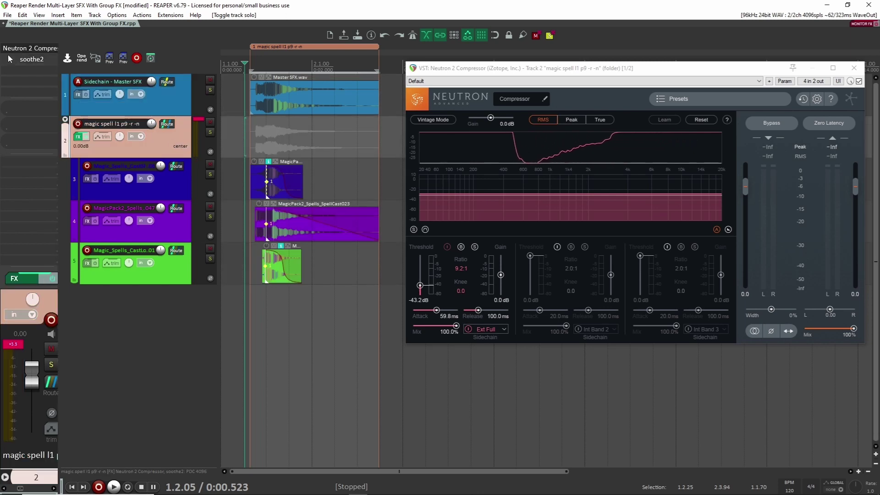
pyautogui.click(32, 59)
pyautogui.moveTo(458, 96); pyautogui.dragTo(478, 61)
pyautogui.moveTo(167, 82); pyautogui.dragTo(448, 151)
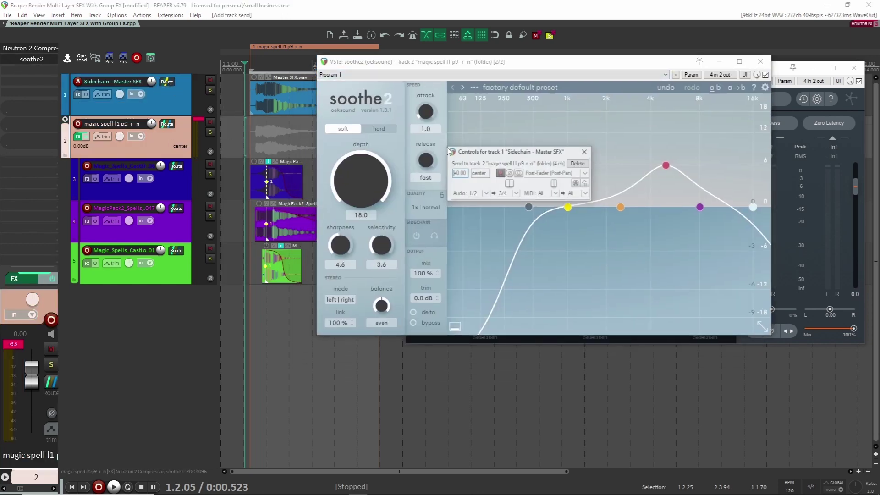
pyautogui.click(416, 236)
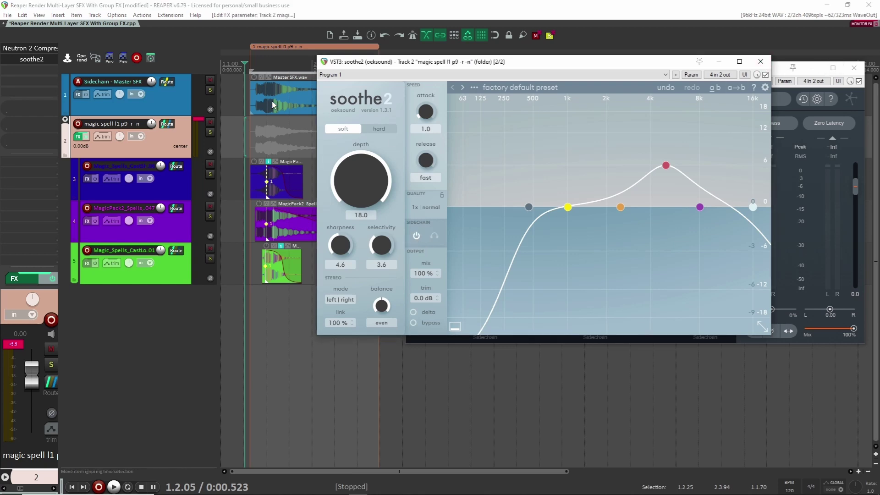
# Audition soothe2 reacting with the sidechain track soloed, then close the soothe2 window.
pyautogui.click(211, 89)
pyautogui.press('space')
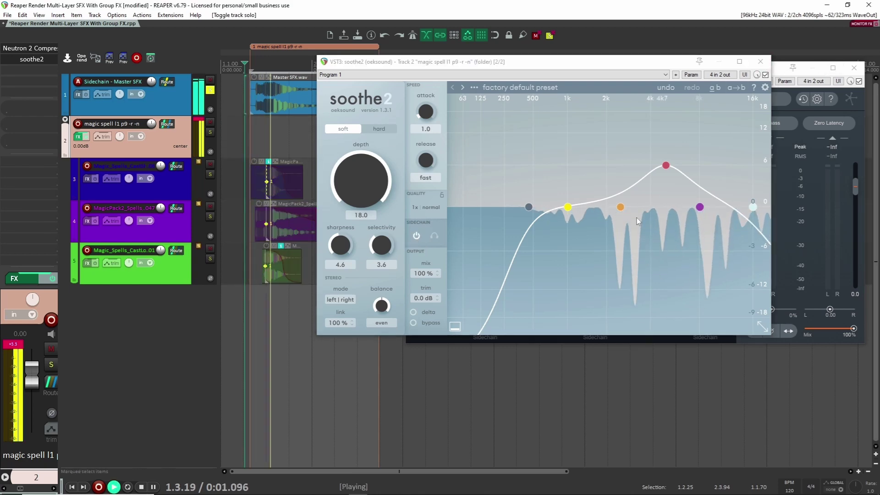
pyautogui.press('space')
pyautogui.click(210, 90)
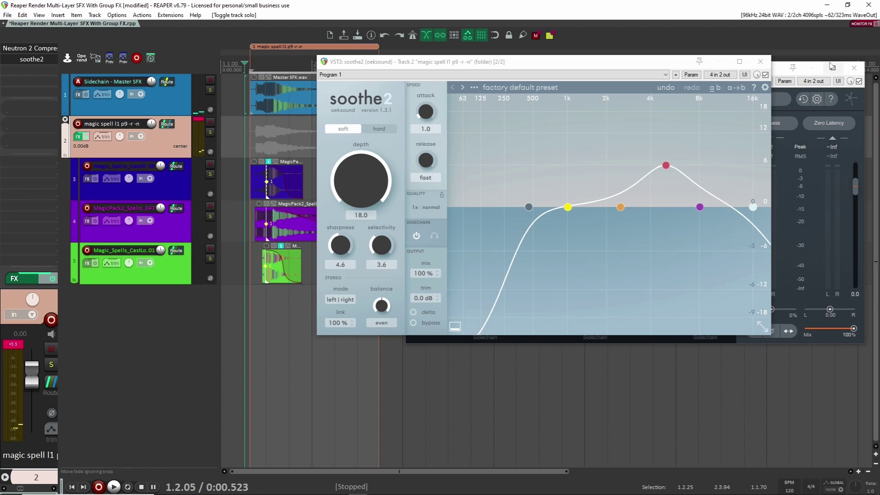
pyautogui.click(767, 64)
# Set Solo defeat on the Sidechain - Master SFX track.
pyautogui.click(853, 68)
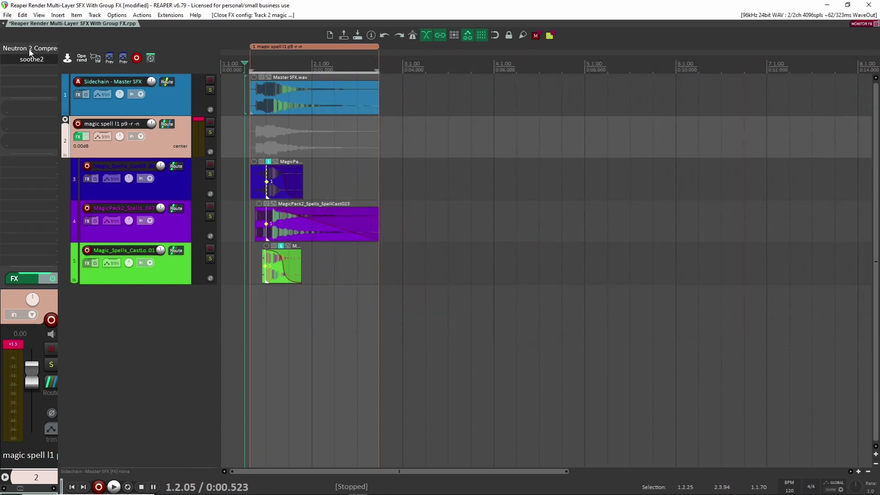
pyautogui.click(325, 100)
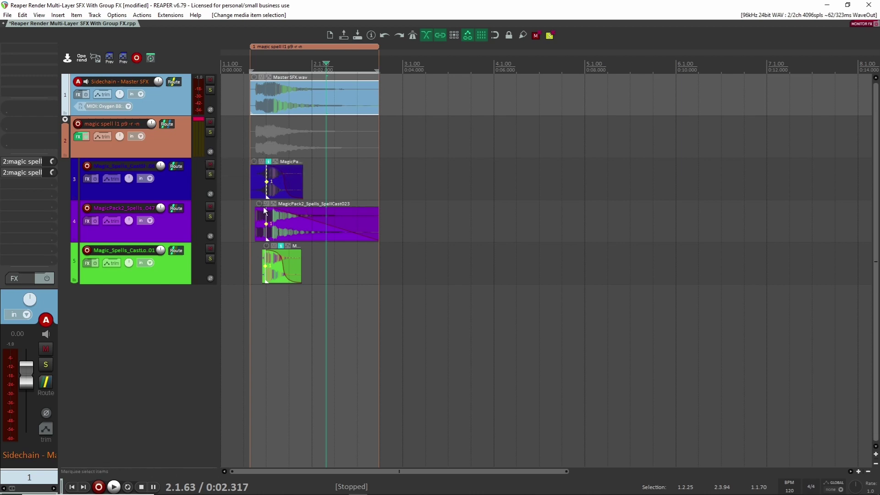
pyautogui.click(225, 171)
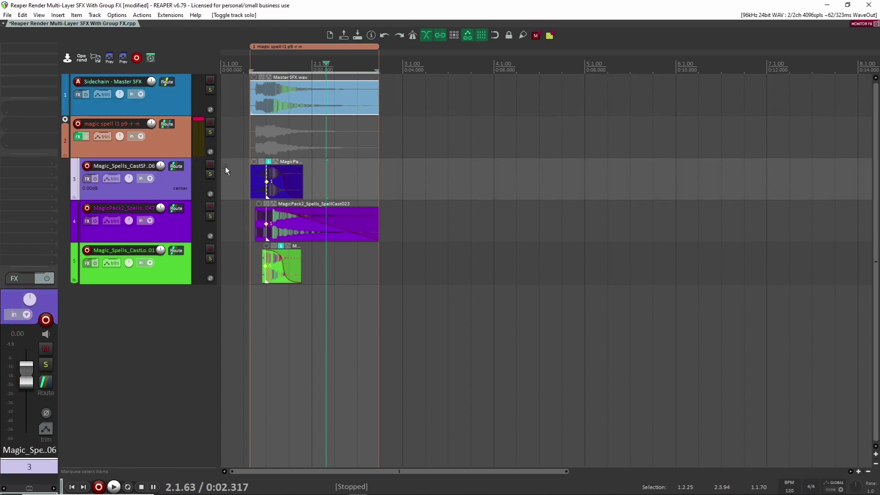
pyautogui.rightClick(206, 91)
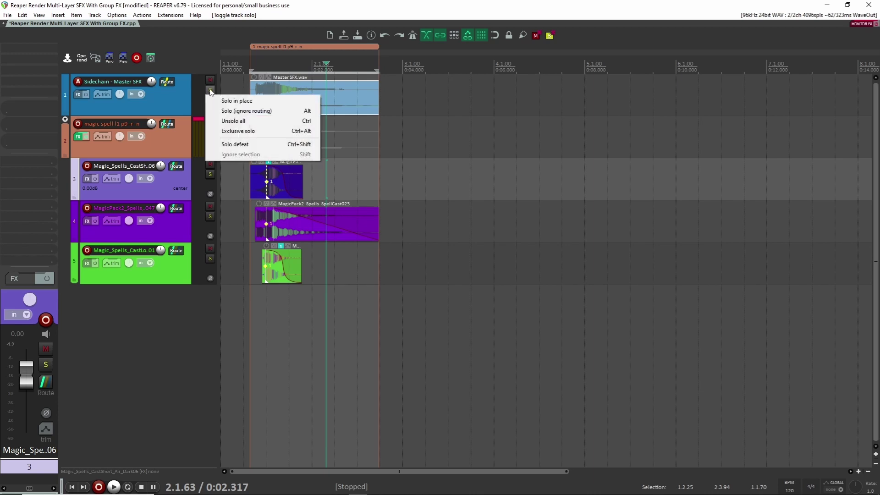
pyautogui.click(271, 143)
# Solo the third spell layer to test, then undo the change.
pyautogui.click(184, 99)
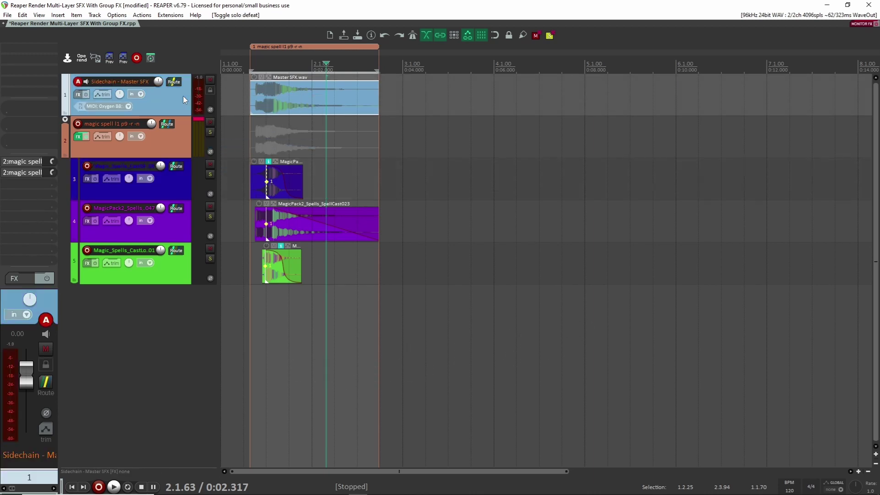
pyautogui.click(210, 175)
pyautogui.click(168, 188)
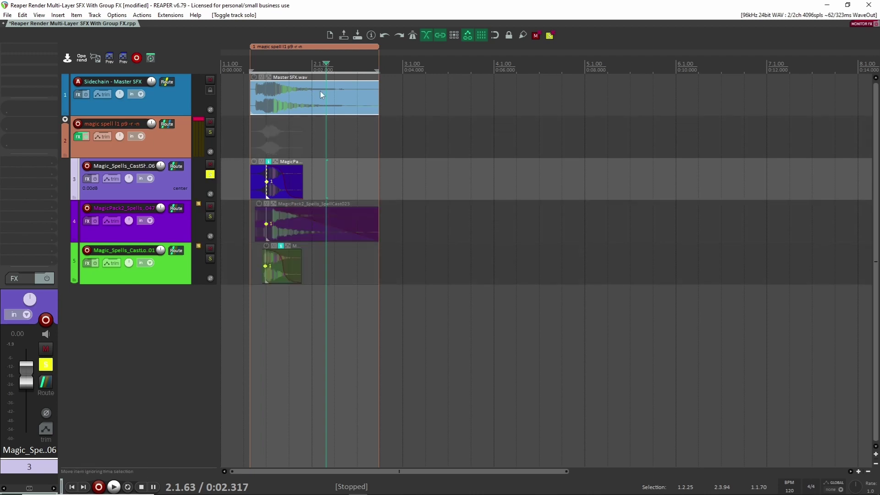
pyautogui.click(164, 141)
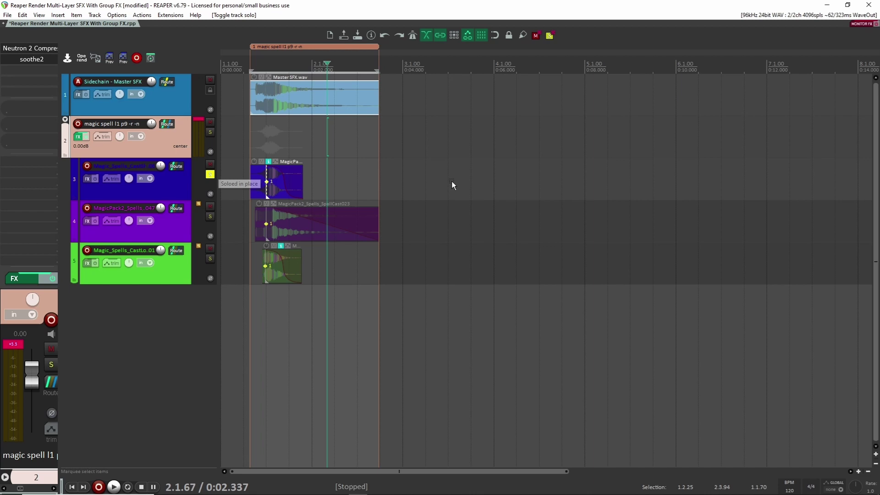
pyautogui.hotkey('ctrl', 'z')
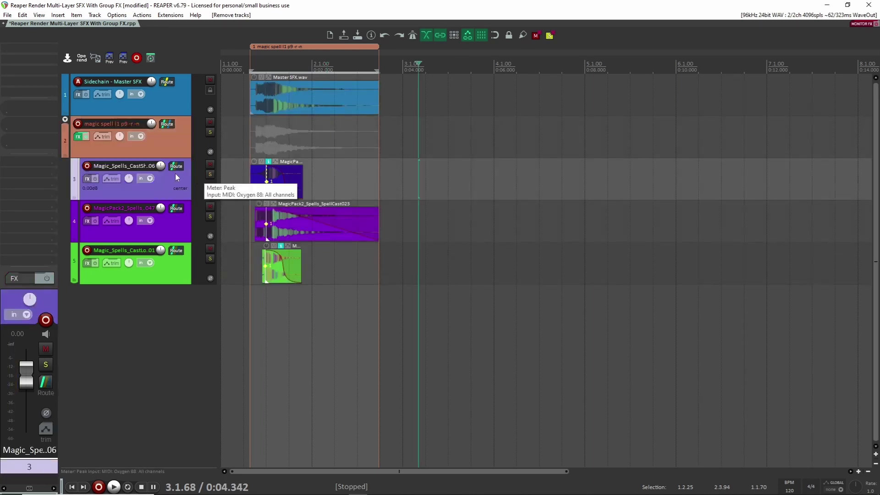
# Solo the first spell layer and render it from Master mix as 'Magic Layer $filenumber[001]'.
pyautogui.click(210, 175)
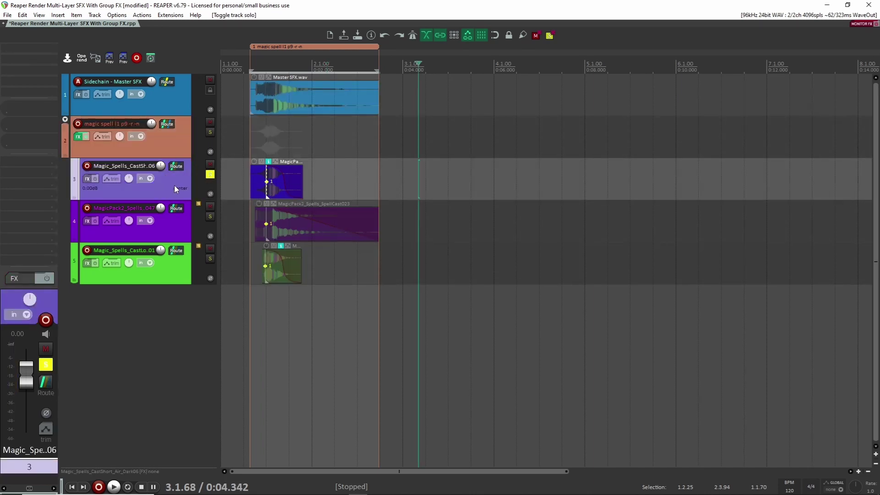
pyautogui.hotkey('ctrl', 'alt', 'r')
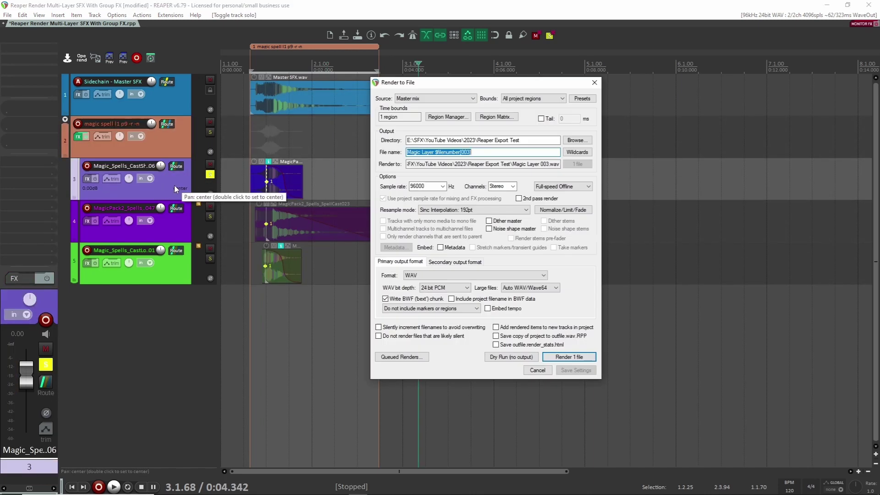
pyautogui.click(462, 100)
pyautogui.click(425, 102)
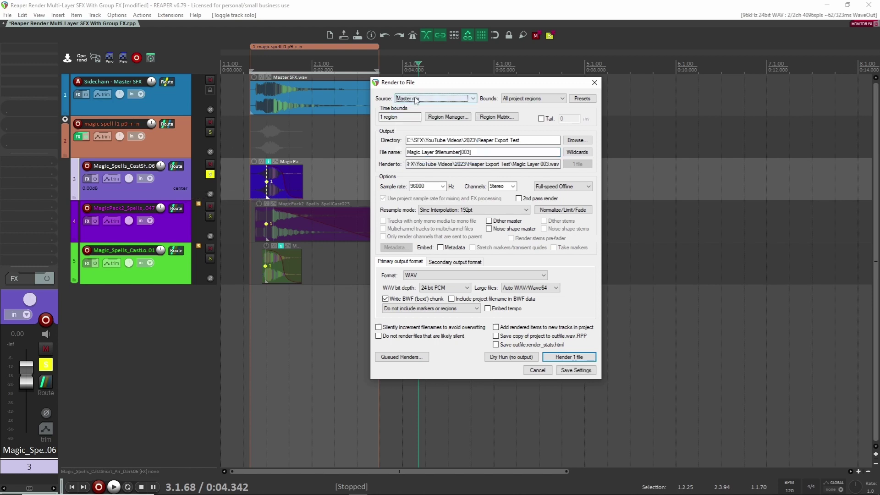
pyautogui.click(448, 152)
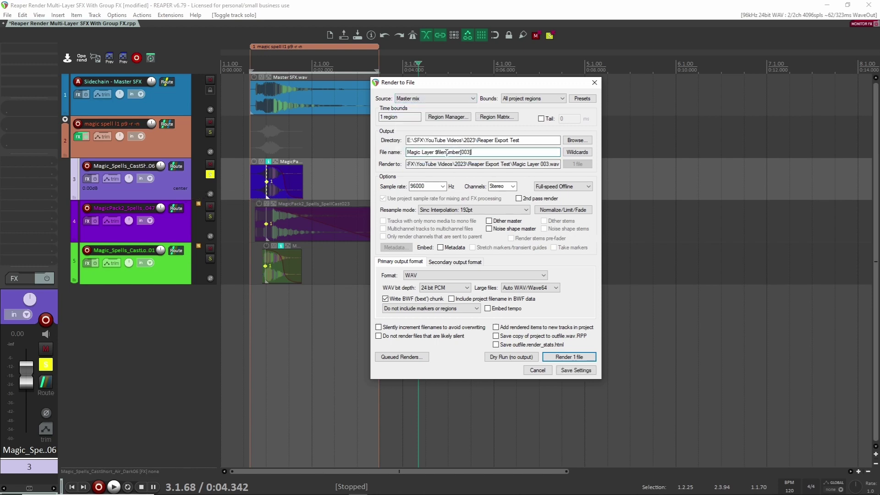
pyautogui.press('BackSpace')
pyautogui.write('1')
pyautogui.press('Return')
pyautogui.press('Return')
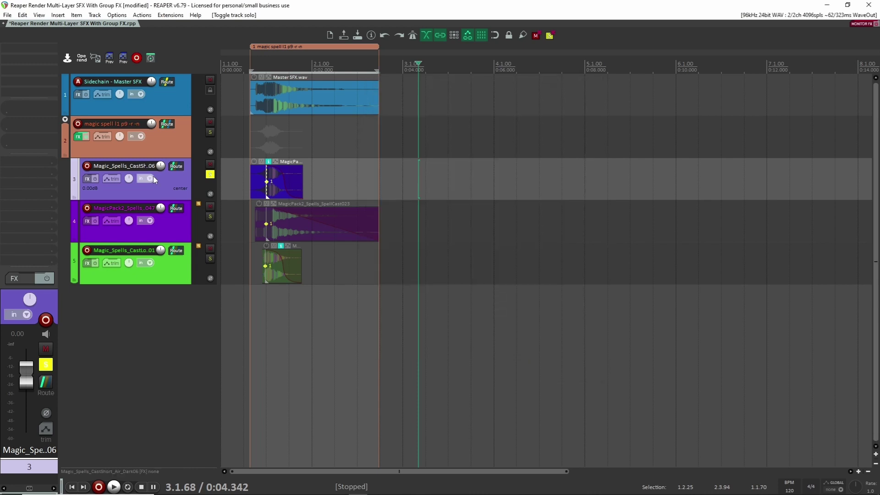
# Solo and render the second and third spell layers in turn, overwriting existing files.
pyautogui.click(212, 177)
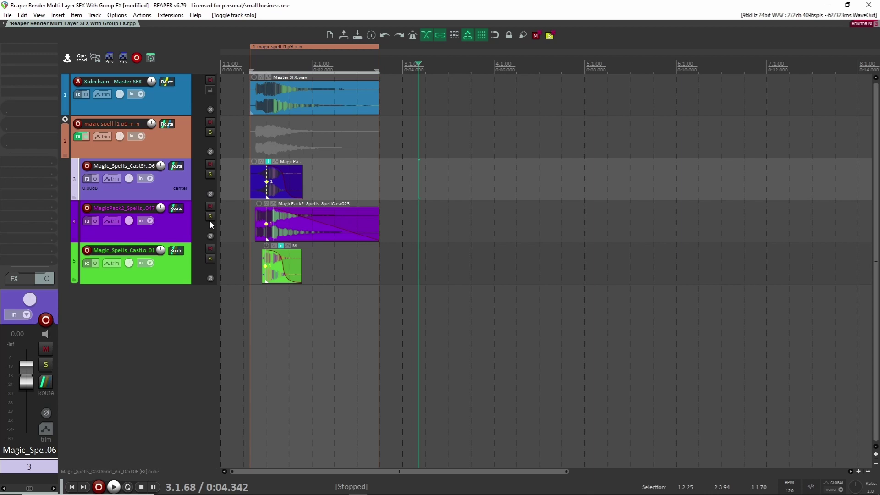
pyautogui.click(210, 219)
pyautogui.hotkey('ctrl', 'alt', 'r')
pyautogui.press('Return')
pyautogui.press('Return')
pyautogui.click(210, 216)
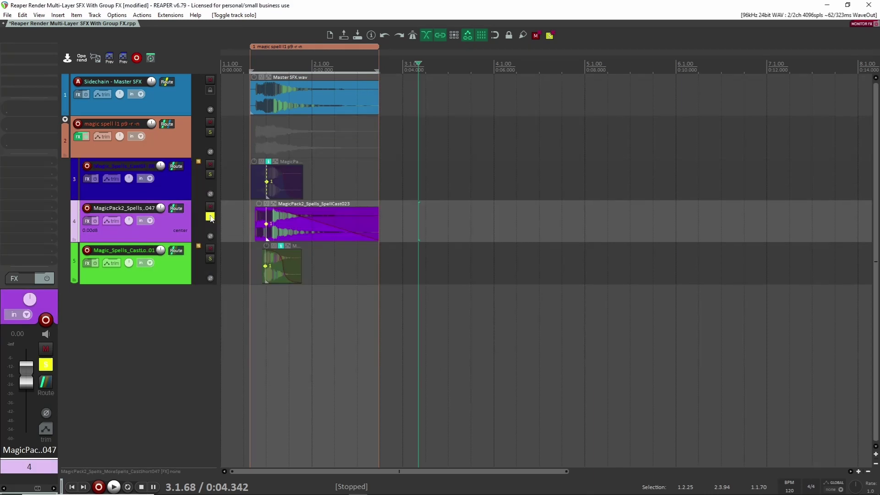
pyautogui.click(210, 258)
pyautogui.hotkey('ctrl', 'alt', 'r')
pyautogui.press('Return')
pyautogui.press('Return')
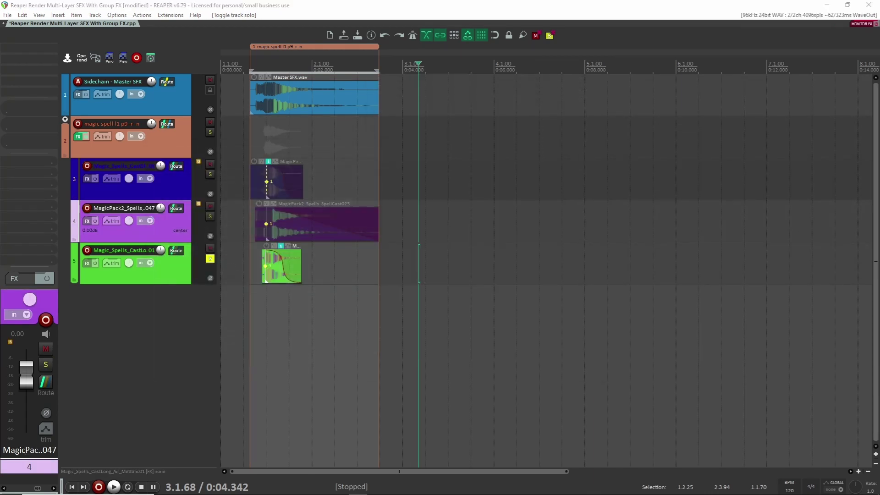
# Play the project from near the start through the imported Magic Layer stems.
pyautogui.click(411, 254)
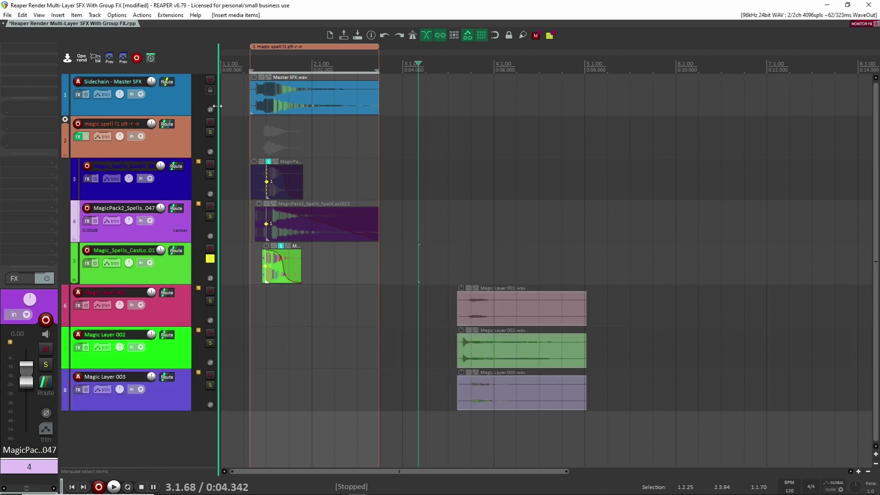
pyautogui.click(210, 259)
pyautogui.click(247, 152)
pyautogui.click(247, 153)
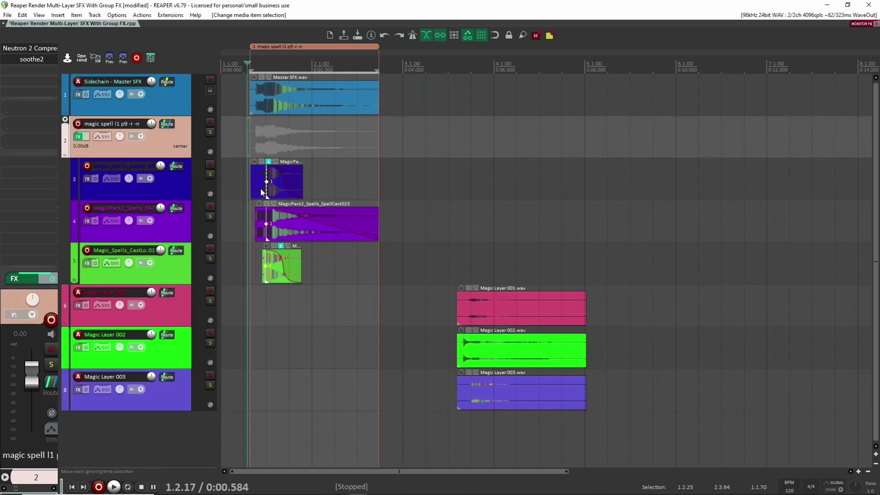
pyautogui.press('space')
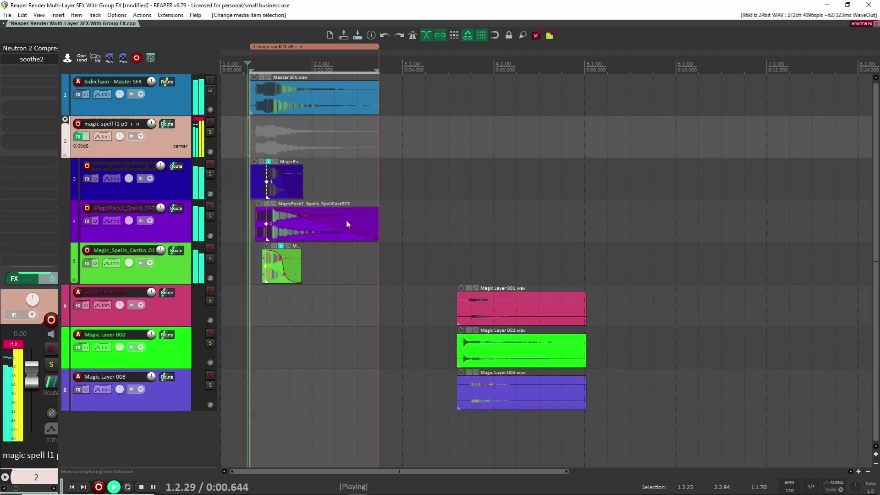
pyautogui.click(456, 273)
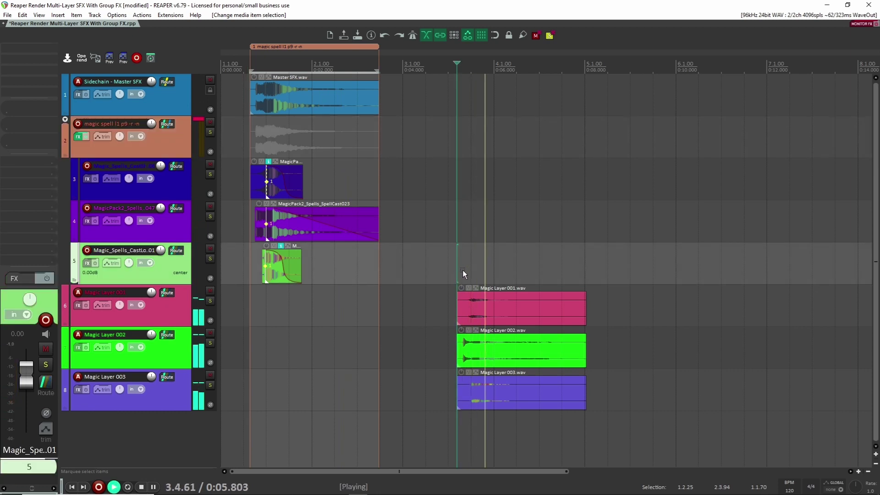
pyautogui.hscroll(1, 462, 271)
pyautogui.press('space')
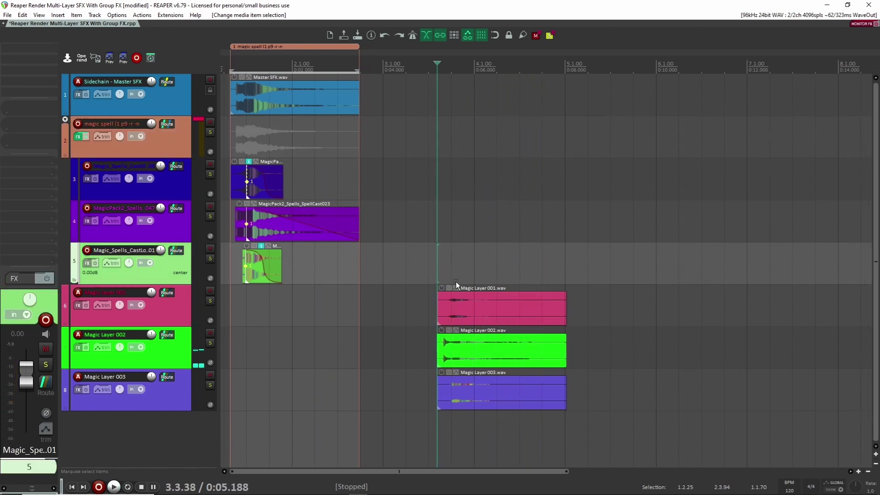
# Select the three Magic Layer tracks and delete them.
pyautogui.click(175, 150)
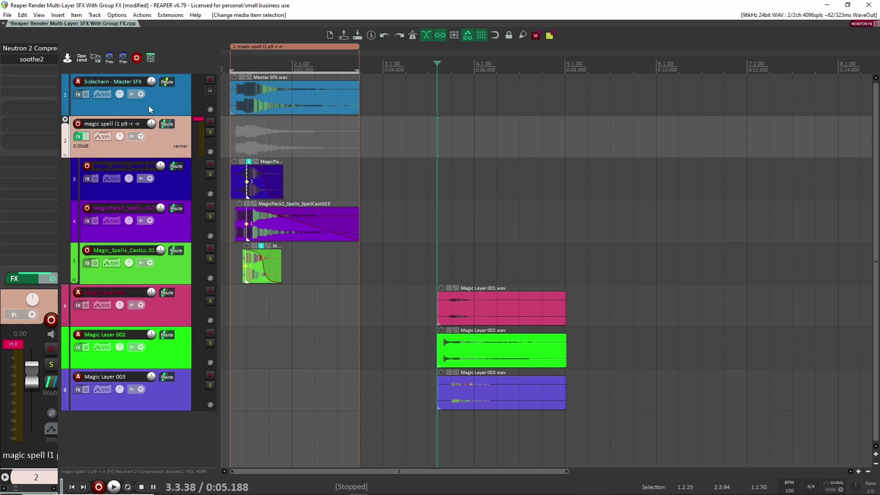
pyautogui.moveTo(246, 146); pyautogui.dragTo(283, 280)
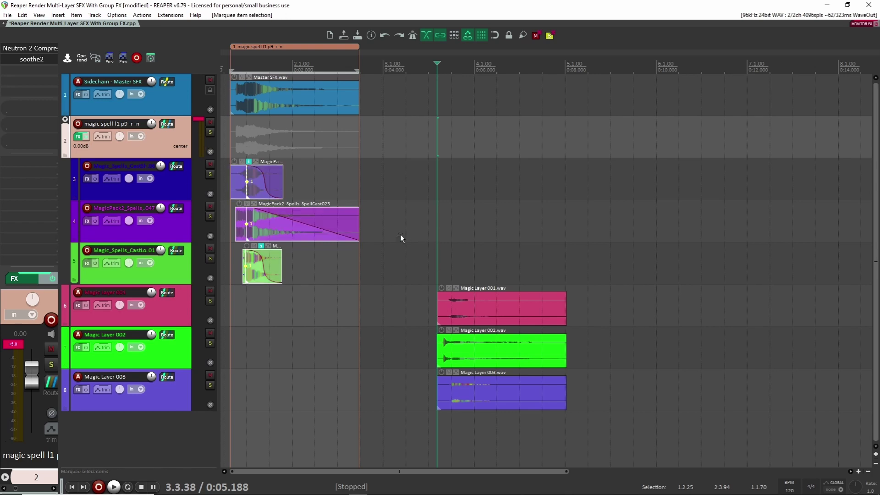
pyautogui.moveTo(400, 240); pyautogui.dragTo(517, 434)
pyautogui.press('Down')
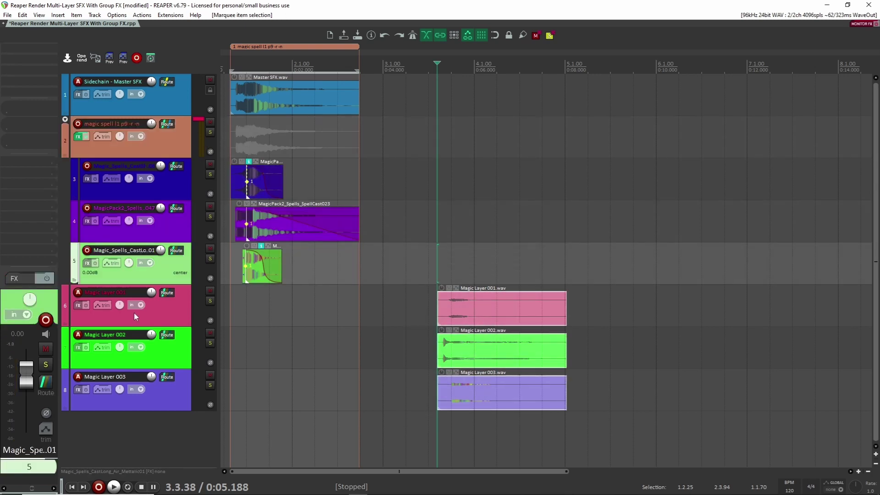
pyautogui.press('Down')
pyautogui.press('Down')
pyautogui.press('Down')
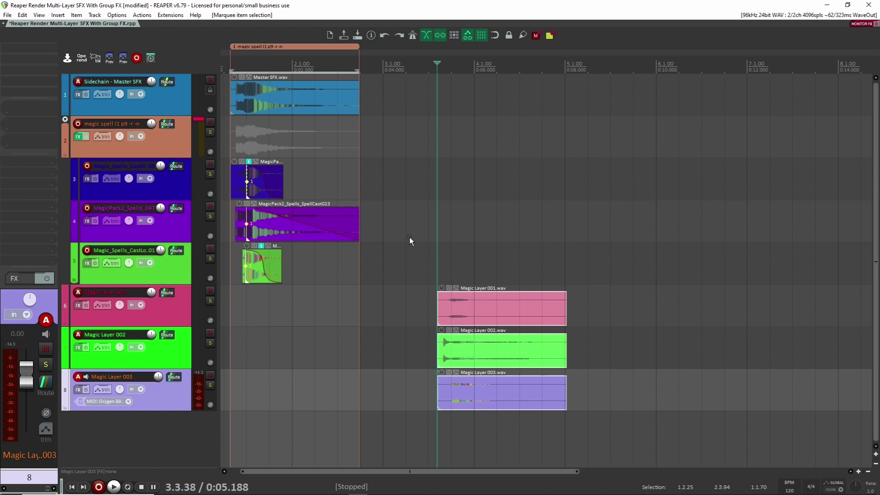
pyautogui.press('Delete')
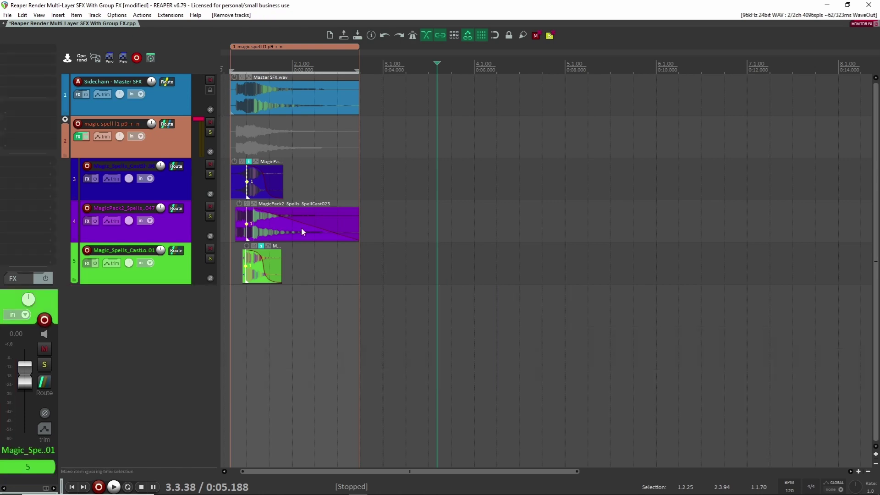
# Solo the first spell layer track, check the Render to File settings, then unsolo and close.
pyautogui.hscroll(-1, 330, 320)
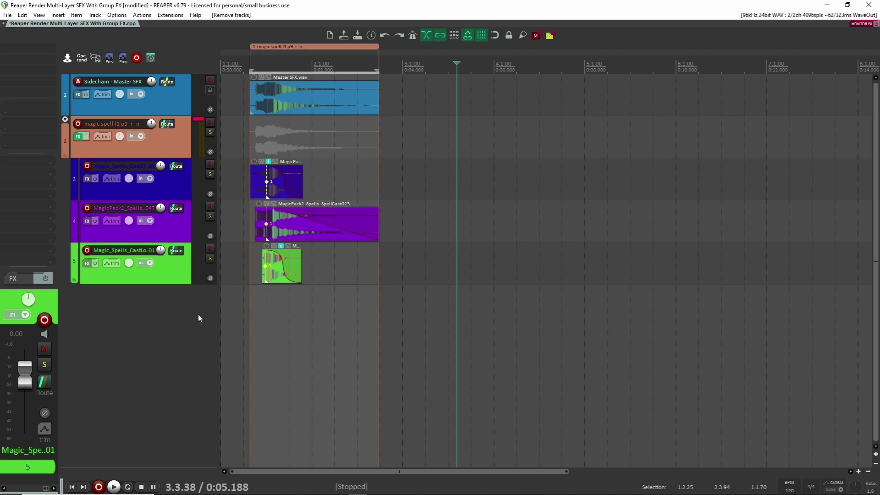
pyautogui.click(210, 174)
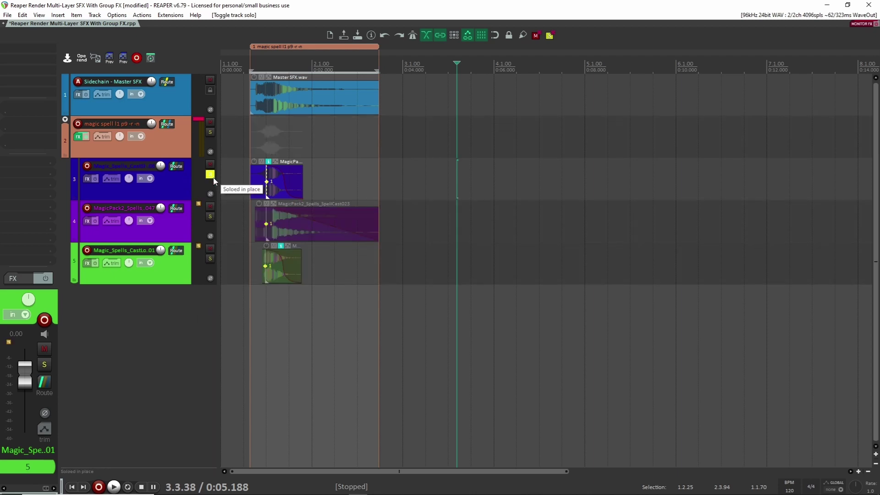
pyautogui.hotkey('ctrl', 'alt', 'r')
pyautogui.click(210, 174)
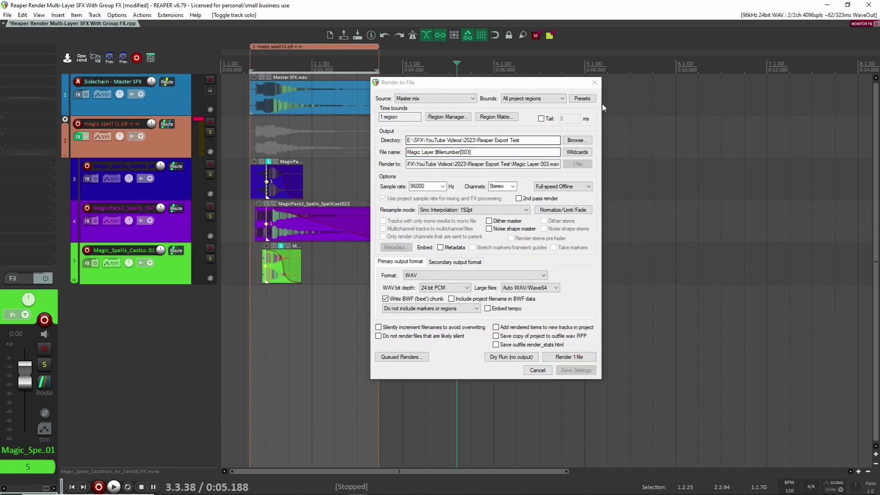
pyautogui.click(594, 83)
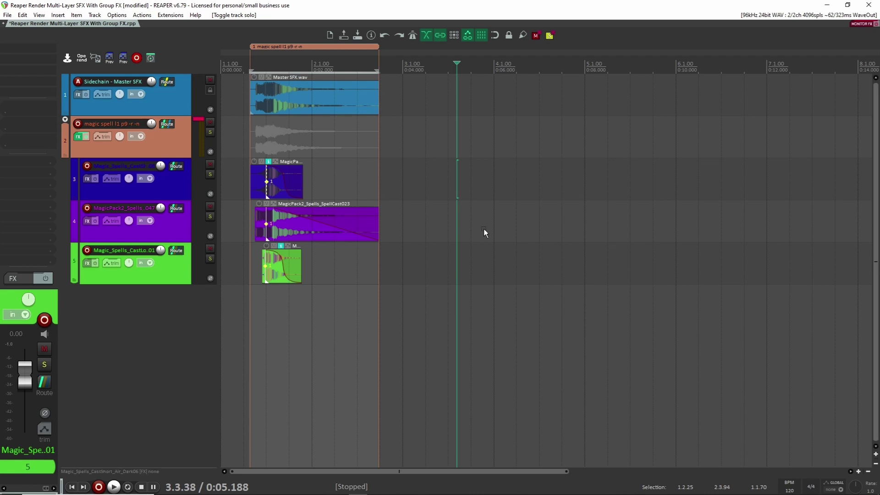
# Launch the Stem Manager script from the Actions list filtered for 'stem manager'.
pyautogui.press('?')
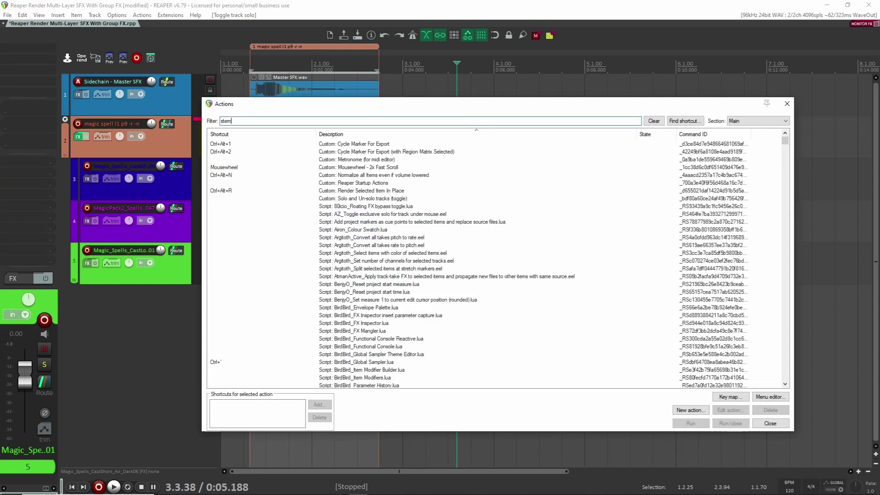
pyautogui.write('stem manager')
pyautogui.press('Down')
pyautogui.press('Down')
pyautogui.press('Down')
pyautogui.press('Down')
pyautogui.press('Down')
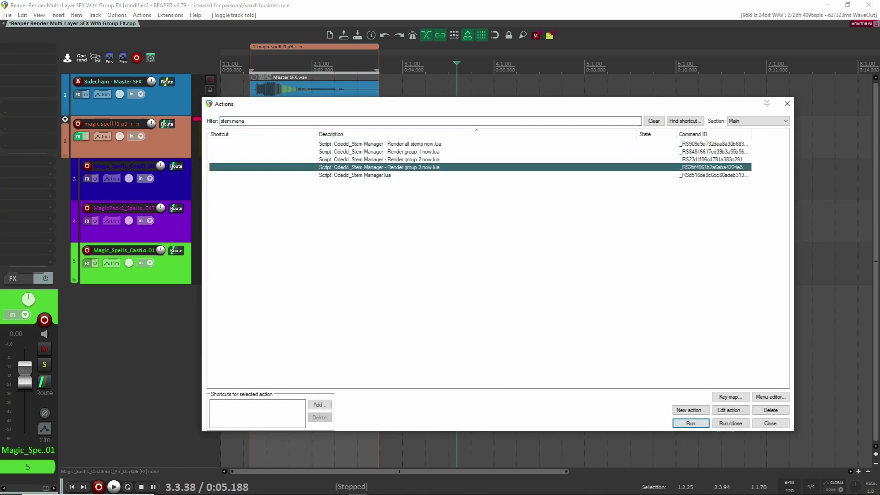
pyautogui.press('Return')
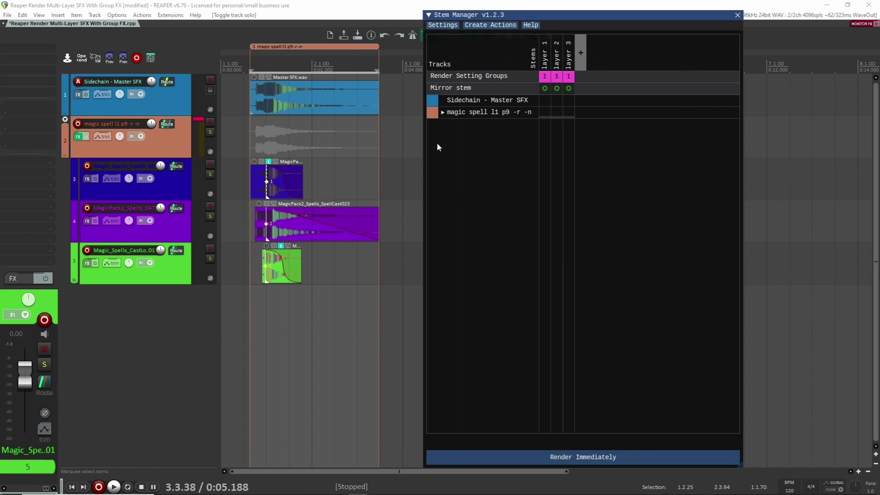
# Expand the magic spell folder and delete the existing layer 1–3 stems.
pyautogui.click(442, 112)
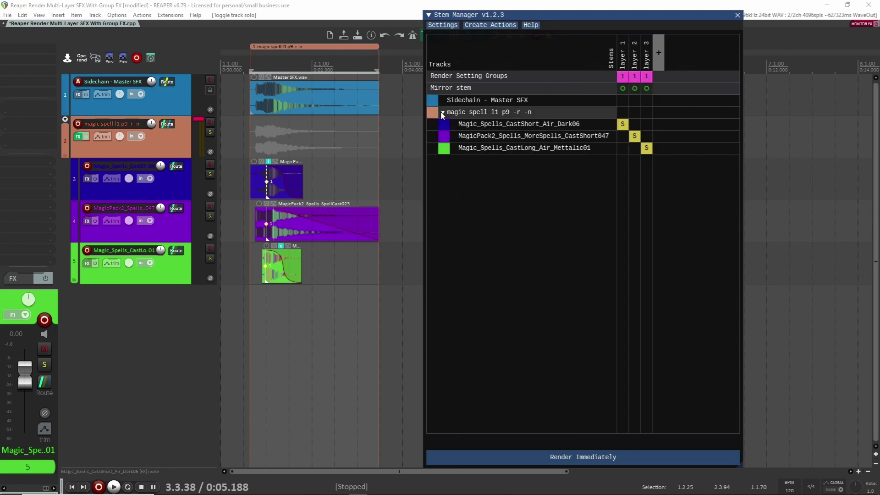
pyautogui.moveTo(471, 15); pyautogui.dragTo(454, 16)
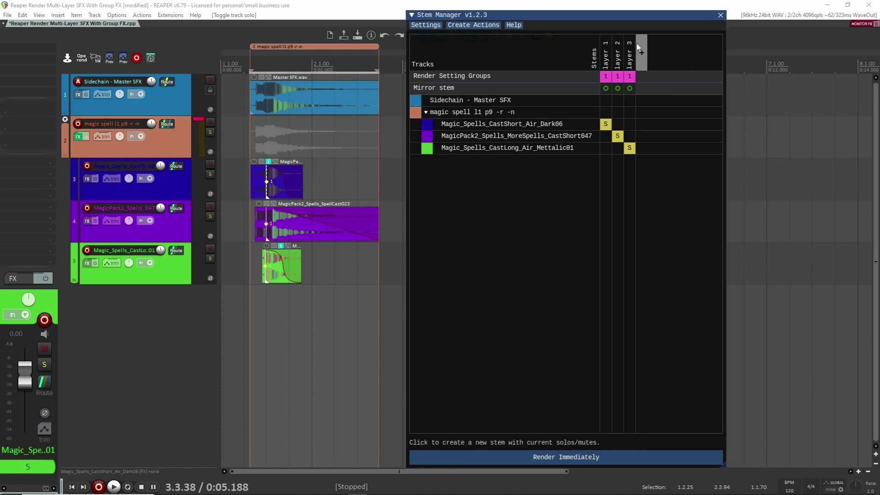
pyautogui.hotkey('ctrl', 'z')
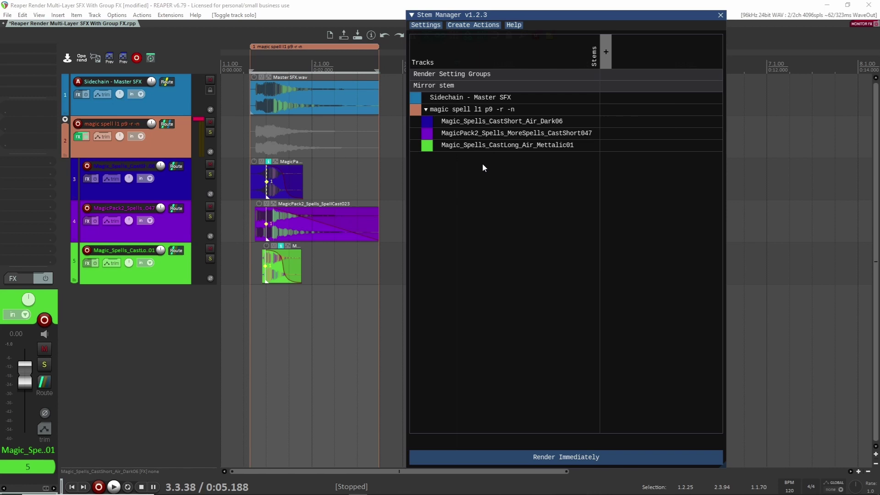
# Add three stems named 'Layer 1', 'Layer 2' and 'Layer 3'.
pyautogui.click(607, 52)
pyautogui.write('Layer ')
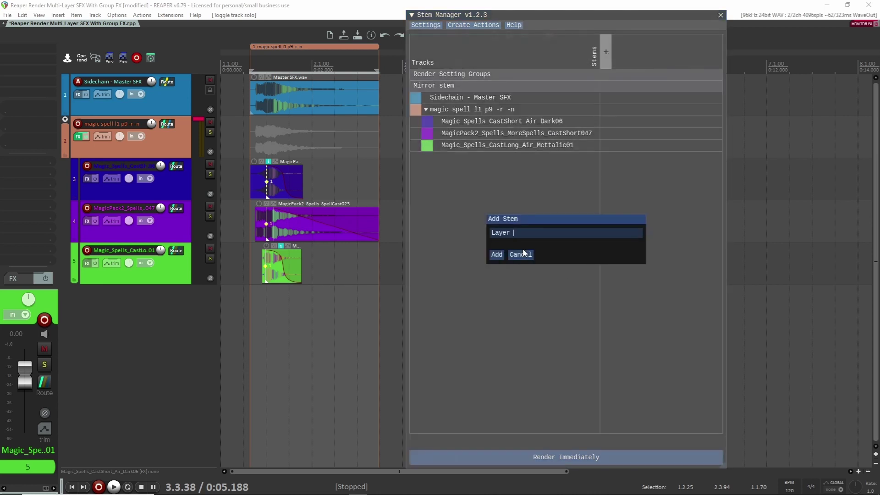
pyautogui.write('1')
pyautogui.press('Return')
pyautogui.click(618, 52)
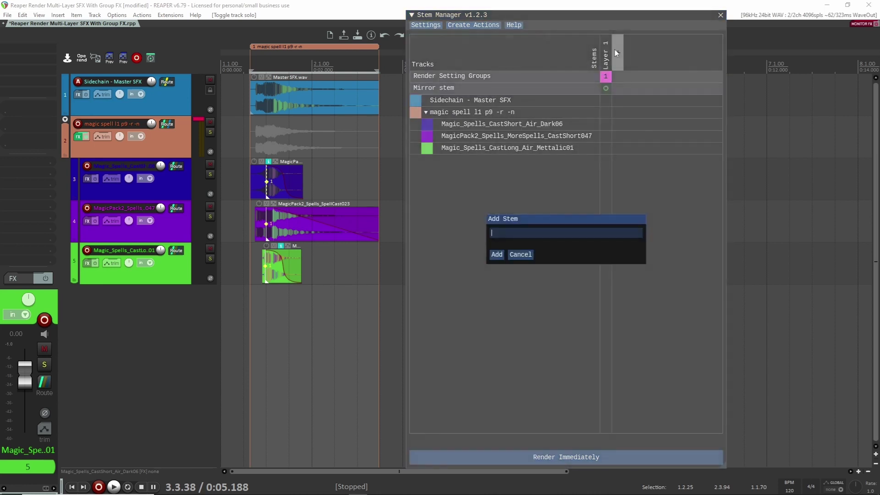
pyautogui.write('Layer 2')
pyautogui.press('Return')
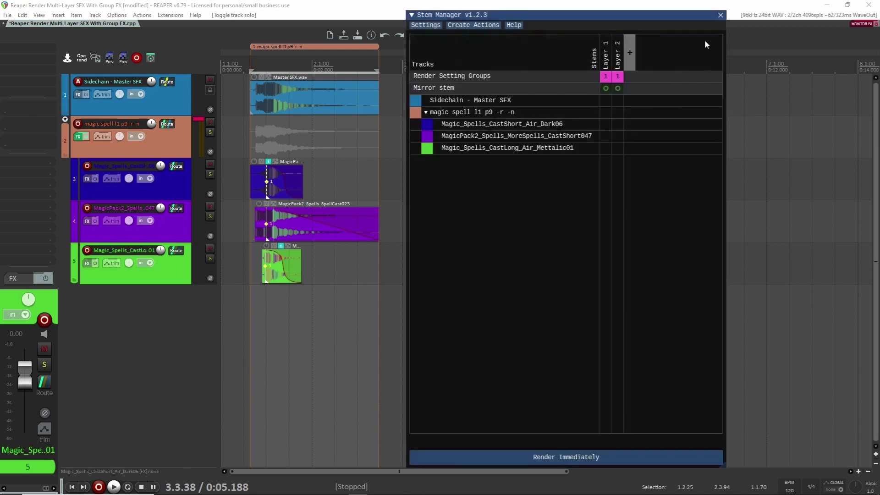
pyautogui.click(626, 42)
pyautogui.write('Layer 3')
pyautogui.press('Return')
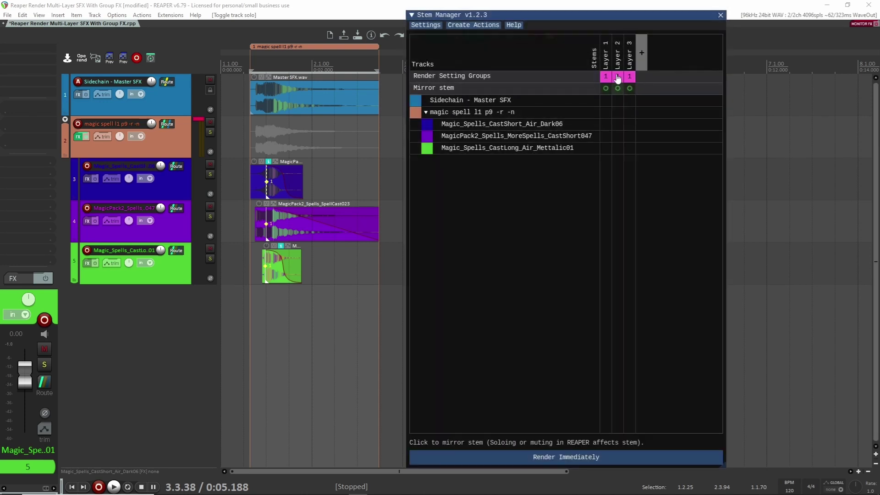
# Solo Dark06 in Layer 1, CastShort047 in Layer 2 and Mettalic01 in Layer 3.
pyautogui.click(605, 125)
pyautogui.click(618, 137)
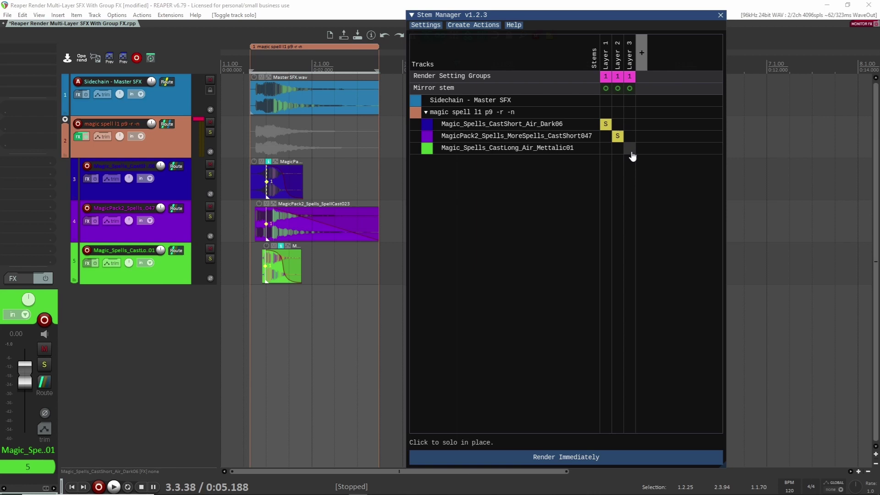
pyautogui.click(629, 148)
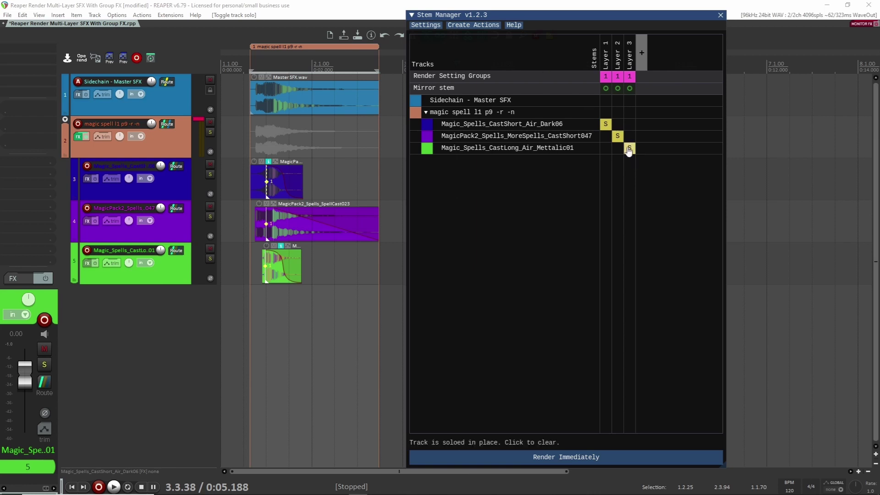
pyautogui.click(606, 136)
pyautogui.click(606, 136)
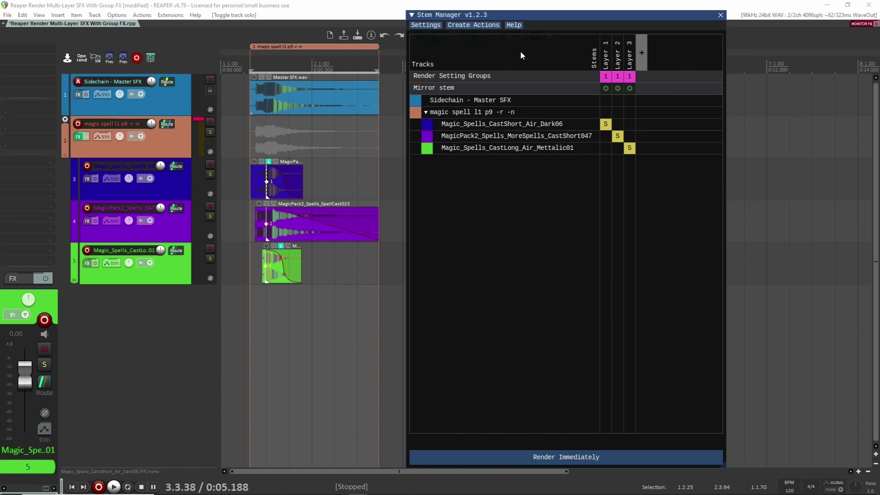
# Toggle Layer 1's render group to 2 and back to 1, then reopen Stem Manager settings.
pyautogui.click(429, 29)
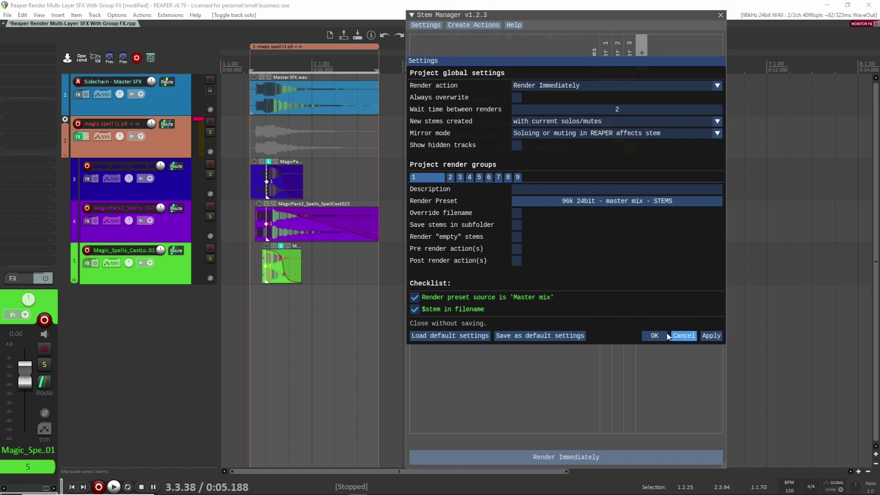
pyautogui.click(683, 335)
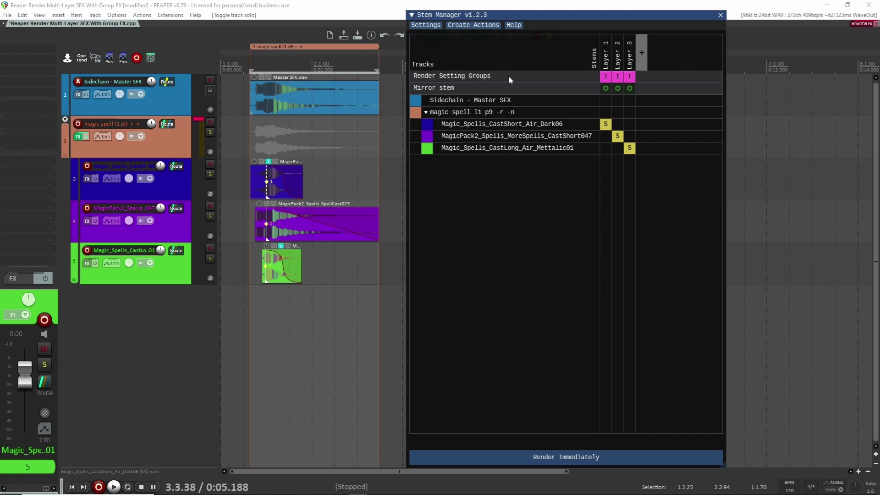
pyautogui.click(605, 81)
pyautogui.click(605, 82)
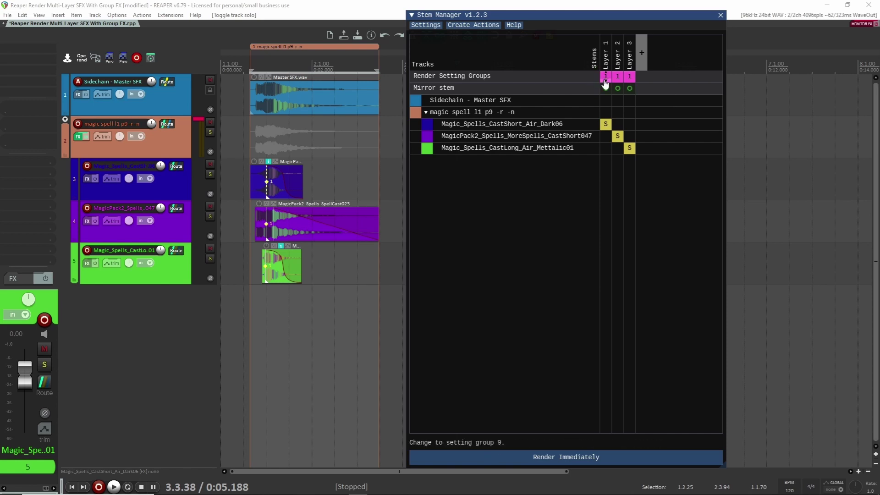
pyautogui.click(422, 25)
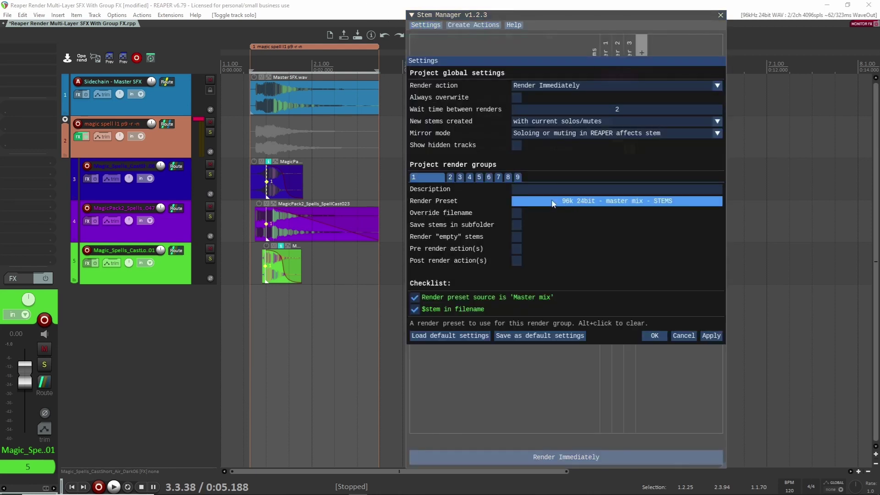
# Save the Stem Manager settings, select track 4, and browse render presets without choosing one.
pyautogui.click(654, 335)
pyautogui.click(720, 15)
pyautogui.click(646, 235)
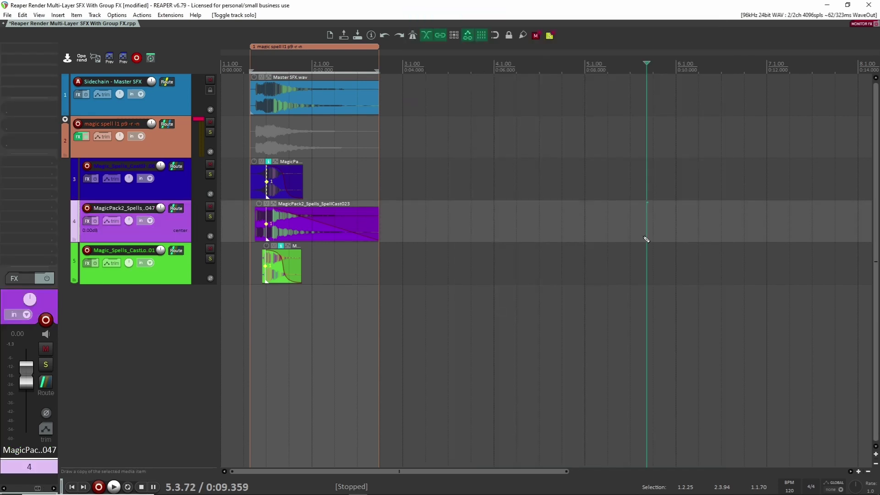
pyautogui.hotkey('ctrl', 'alt', 'r')
pyautogui.click(582, 98)
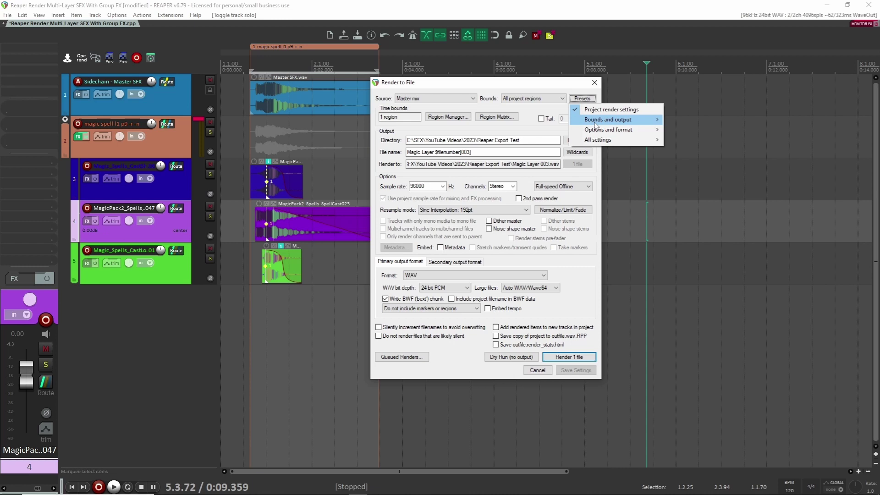
pyautogui.click(571, 90)
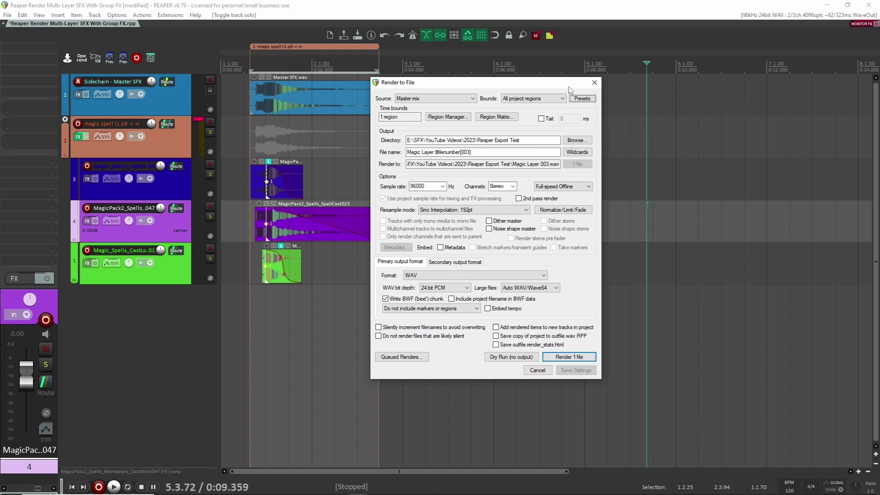
pyautogui.click(594, 83)
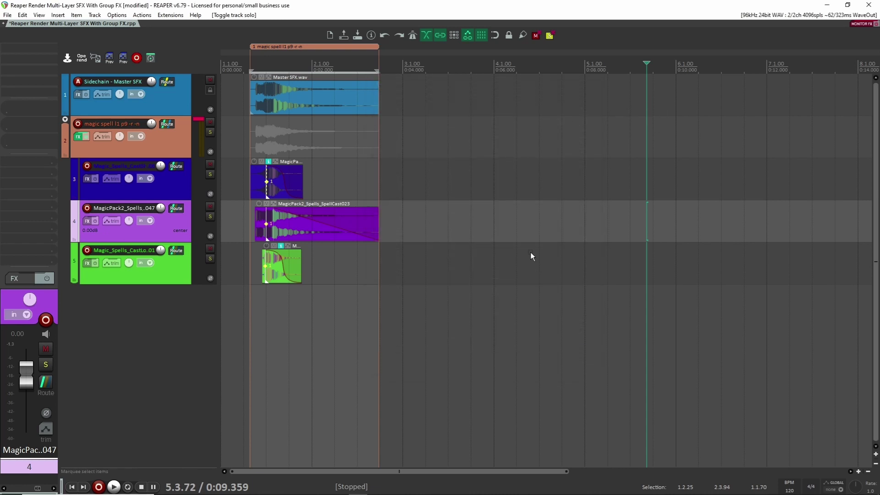
# Apply the STEMS render preset naming files $stem from Master mix, then filter Actions for 'stem manager'.
pyautogui.hotkey('ctrl', 'alt', 'r')
pyautogui.click(581, 98)
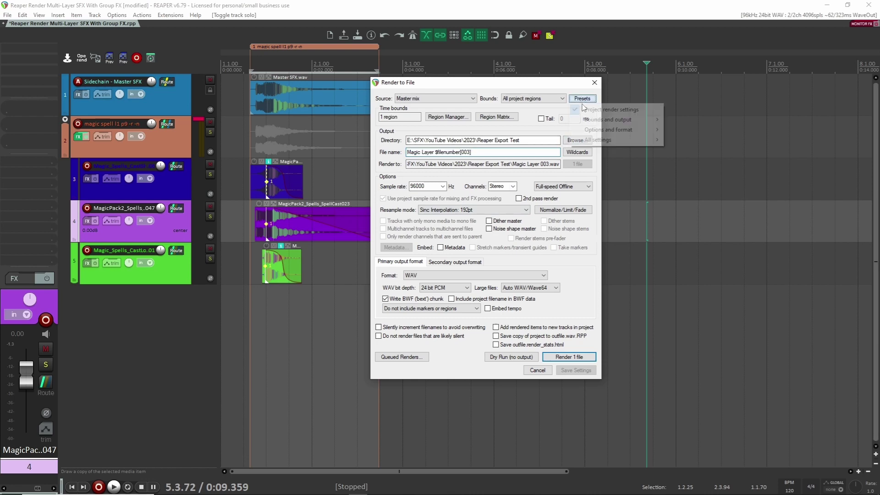
pyautogui.click(715, 152)
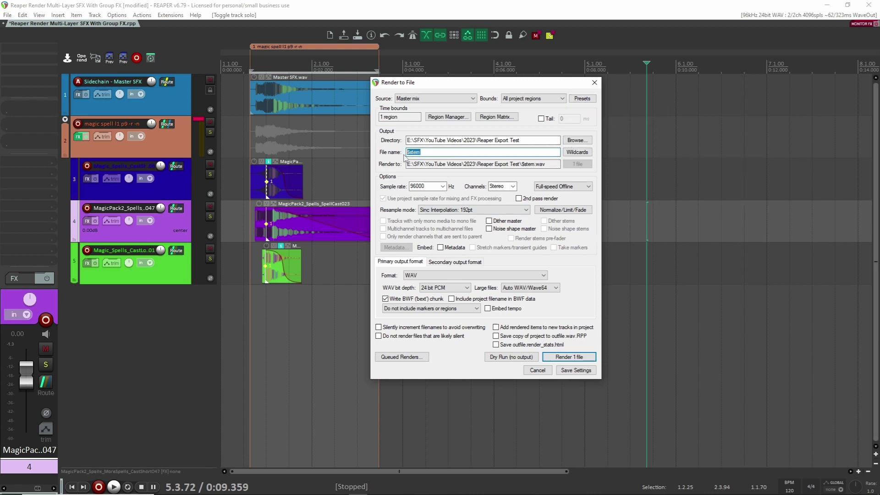
pyautogui.click(415, 98)
pyautogui.click(594, 82)
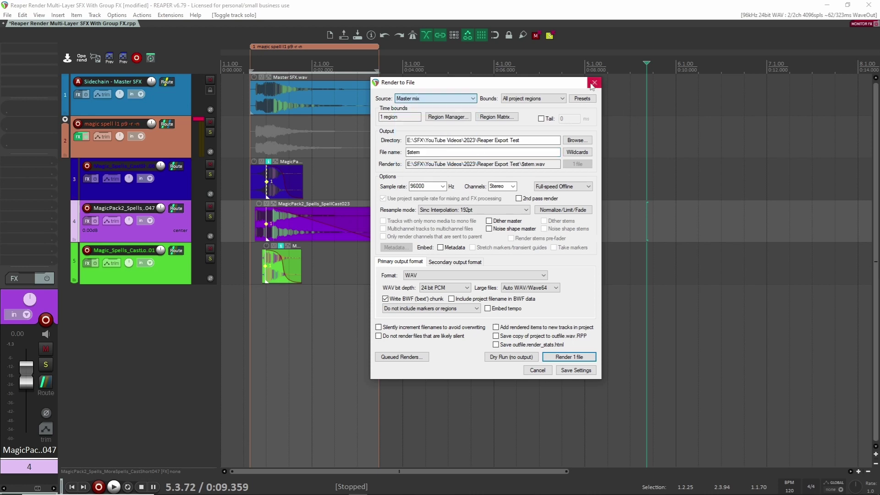
pyautogui.click(595, 82)
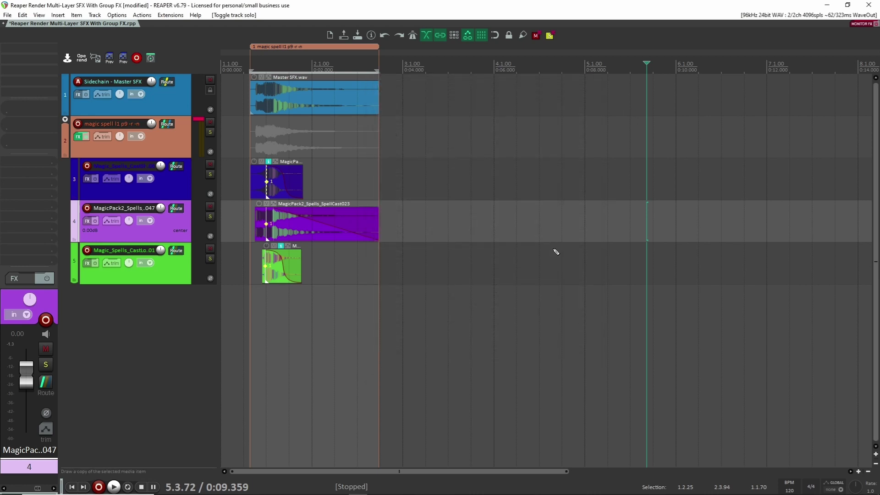
pyautogui.hotkey('shift', '/')
pyautogui.write('stem manager')
# Relaunch Stem Manager and confirm the 96k 24bit STEMS preset and 2-second render wait.
pyautogui.press('Down')
pyautogui.press('Down')
pyautogui.press('Down')
pyautogui.press('Down')
pyautogui.press('Down')
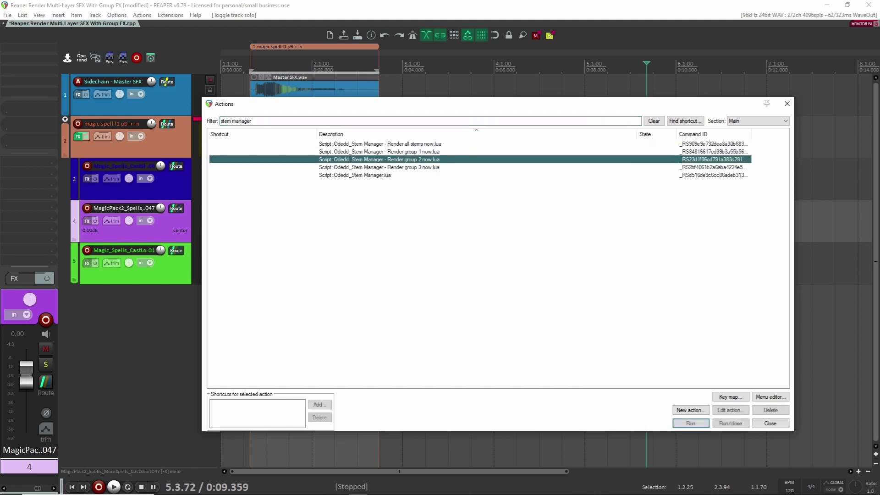
pyautogui.press('Return')
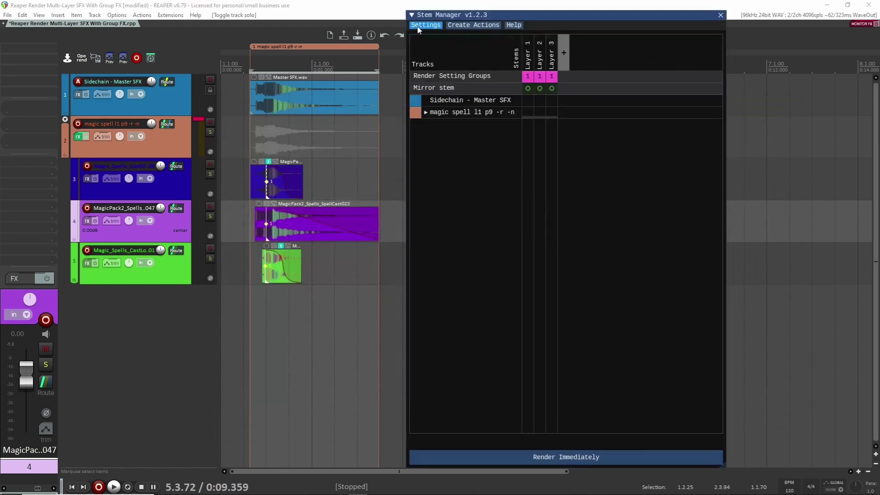
pyautogui.click(424, 25)
pyautogui.click(624, 203)
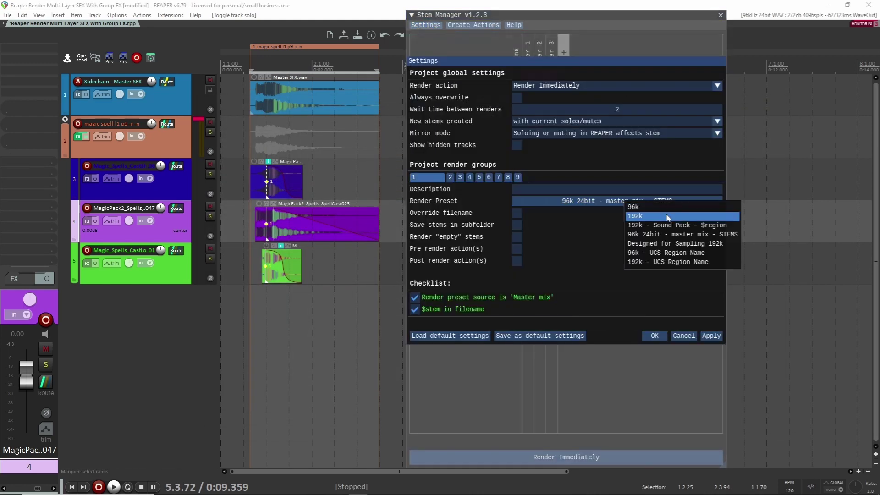
pyautogui.press('Escape')
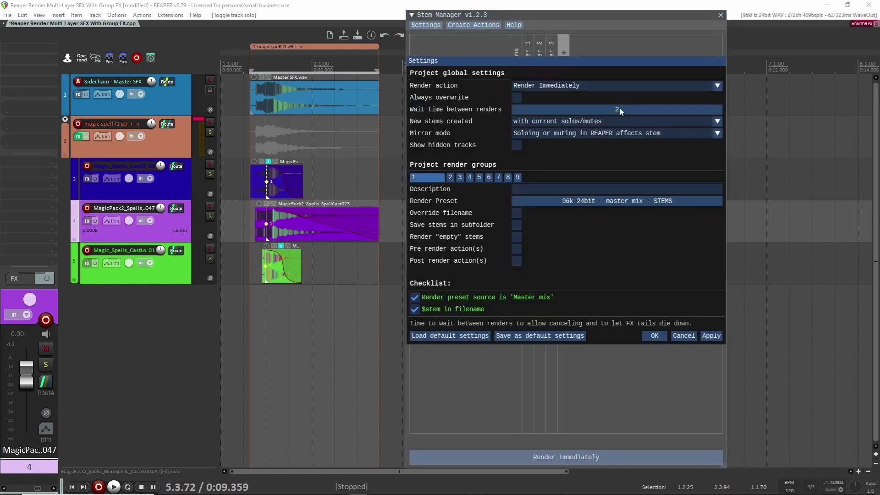
pyautogui.moveTo(618, 109); pyautogui.dragTo(571, 62)
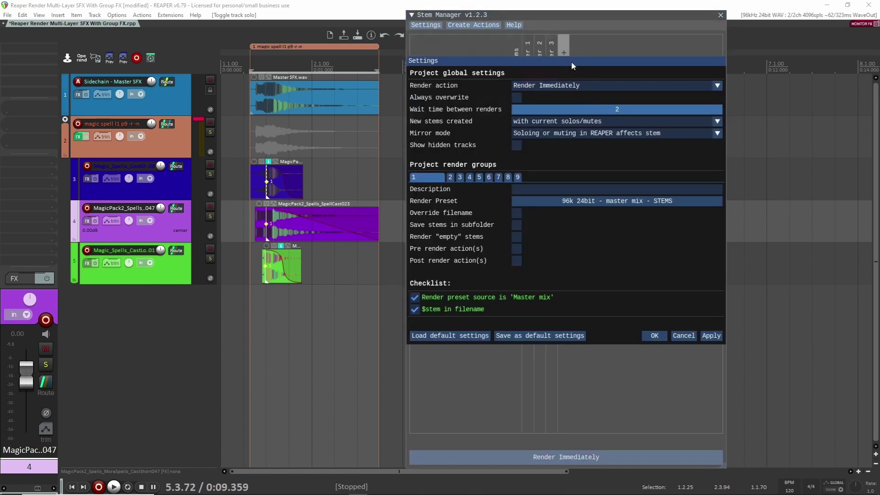
pyautogui.moveTo(540, 4); pyautogui.dragTo(540, 4)
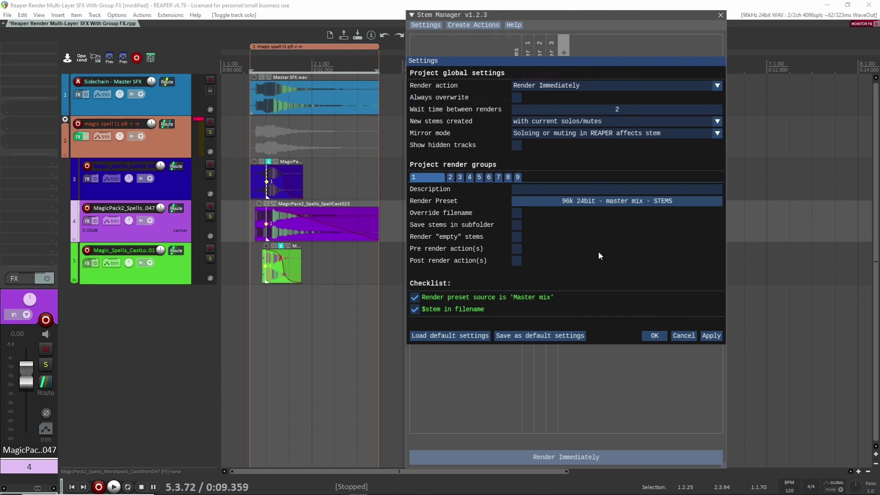
pyautogui.click(654, 336)
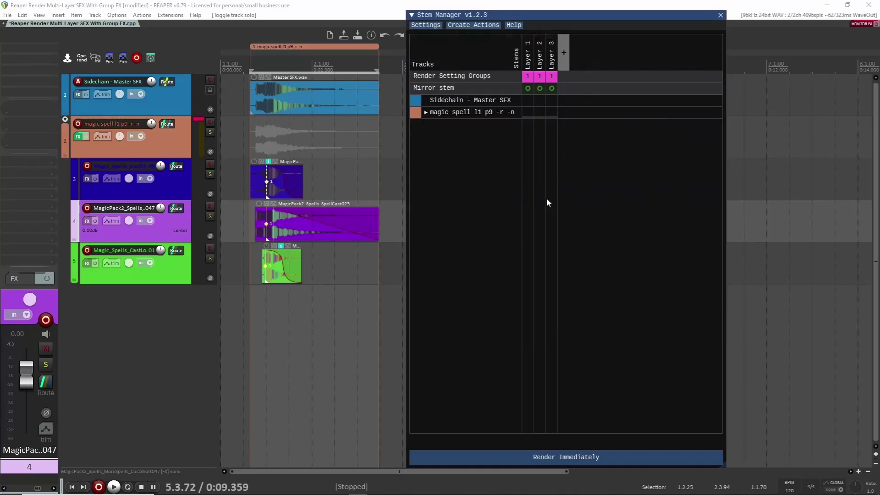
# Render the Layer 1–3 stems immediately, overwriting the existing Layer 1 and Layer 2 WAV files.
pyautogui.click(425, 111)
pyautogui.moveTo(589, 305); pyautogui.dragTo(623, 301)
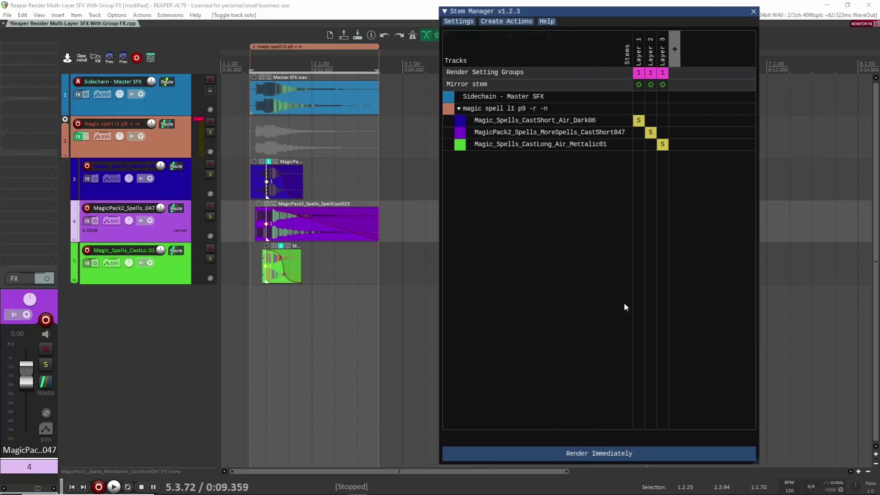
pyautogui.click(579, 456)
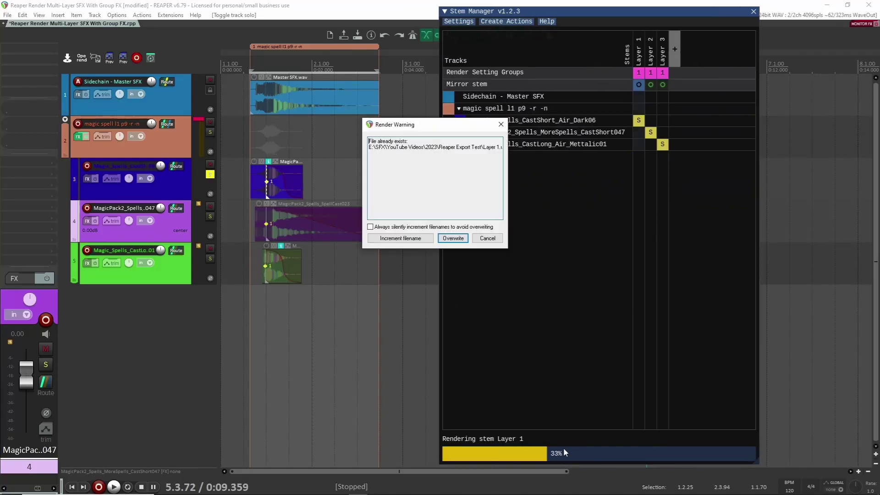
pyautogui.click(455, 238)
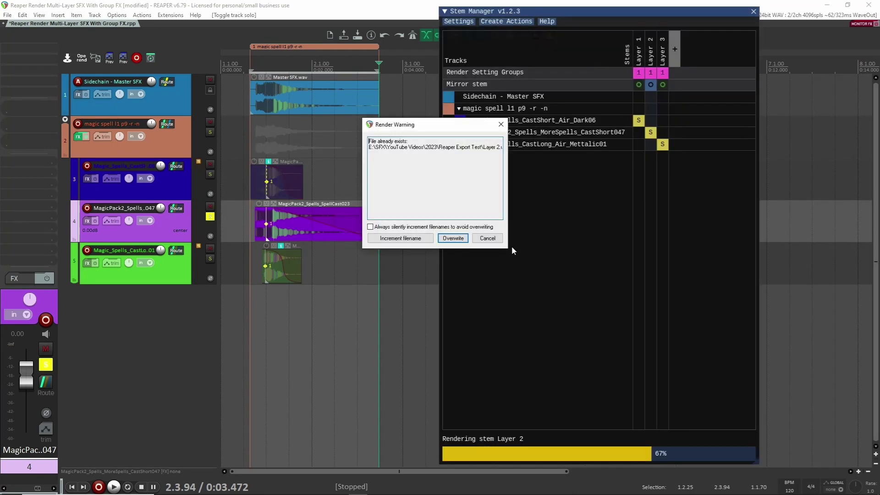
pyautogui.click(455, 239)
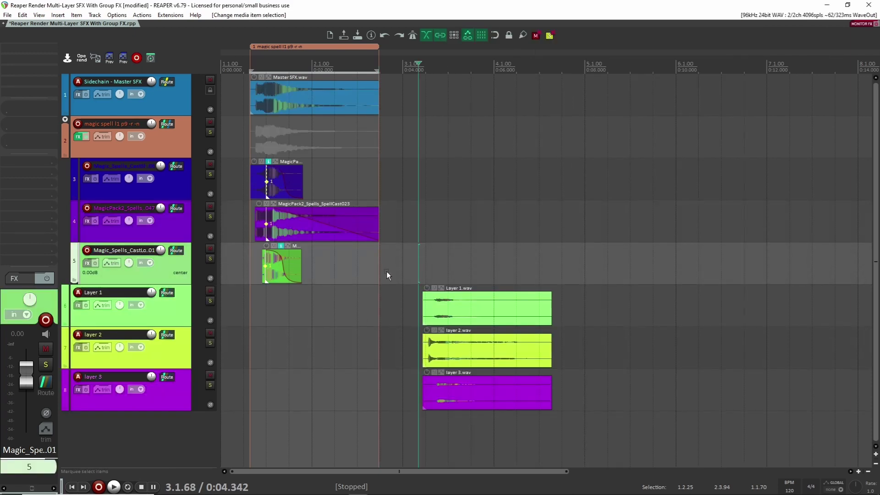
# Play back the rendered Layer 1–3 stem tracks briefly, then stop and select the Layer 1 track.
pyautogui.click(425, 271)
pyautogui.press('space')
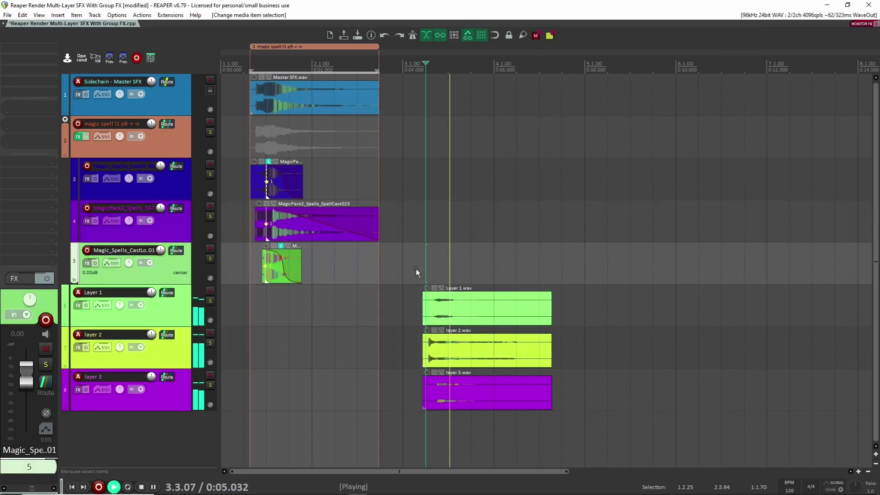
pyautogui.press('space')
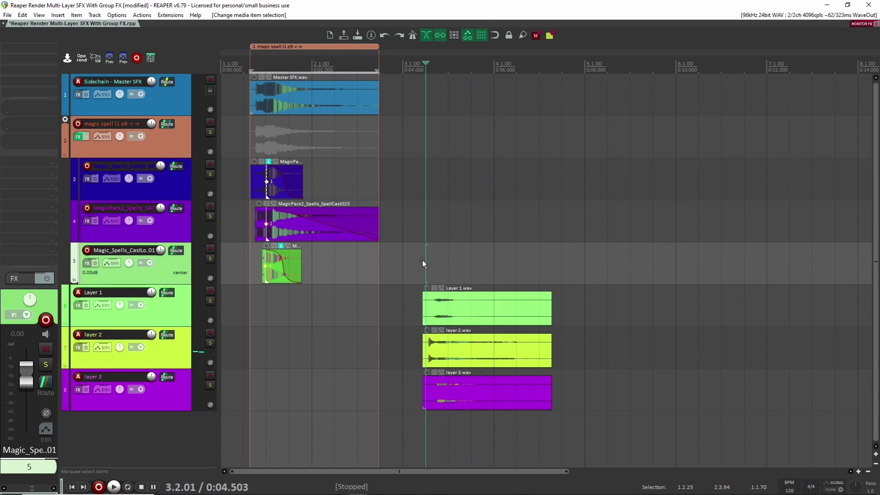
pyautogui.click(285, 296)
# Delete the imported Layer 1–3 tracks, leaving the original five tracks.
pyautogui.keyDown('shift'); pyautogui.click(168, 391); pyautogui.keyUp('shift')
pyautogui.press('Delete')
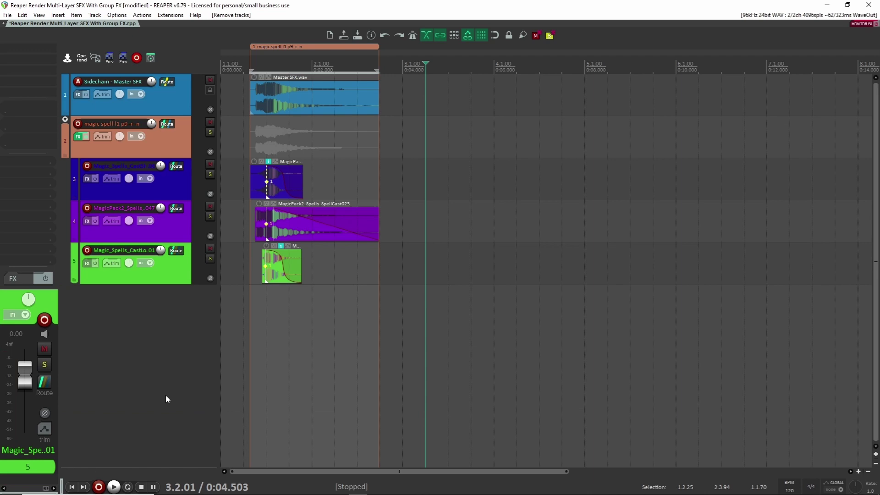